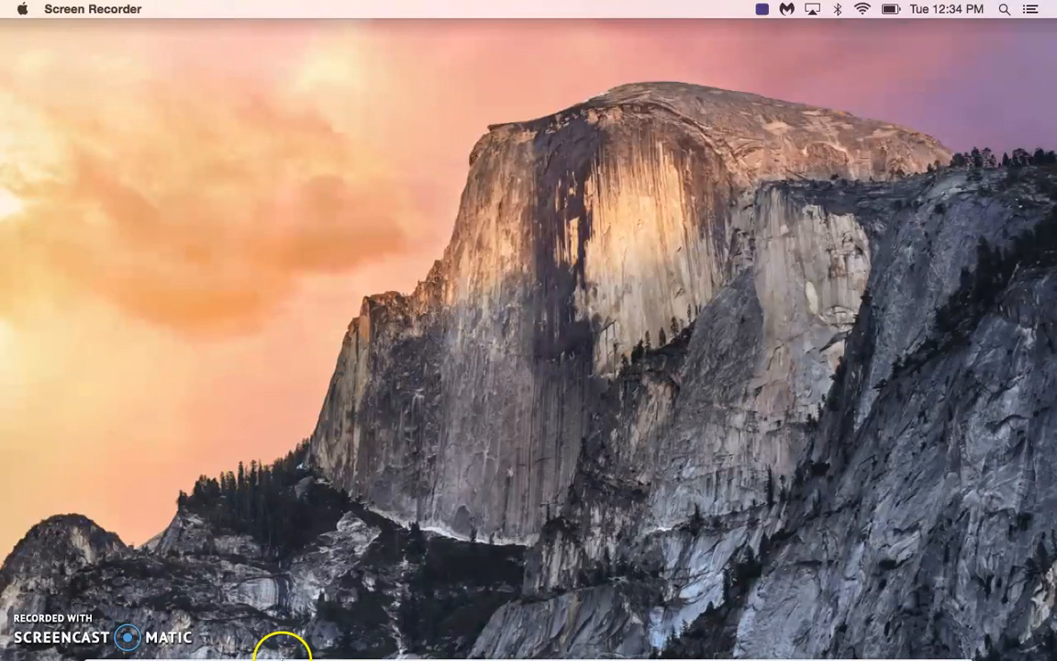
# Switch to Safari and search the seeklogo site for "apple" logos.
pyautogui.click(166, 601)
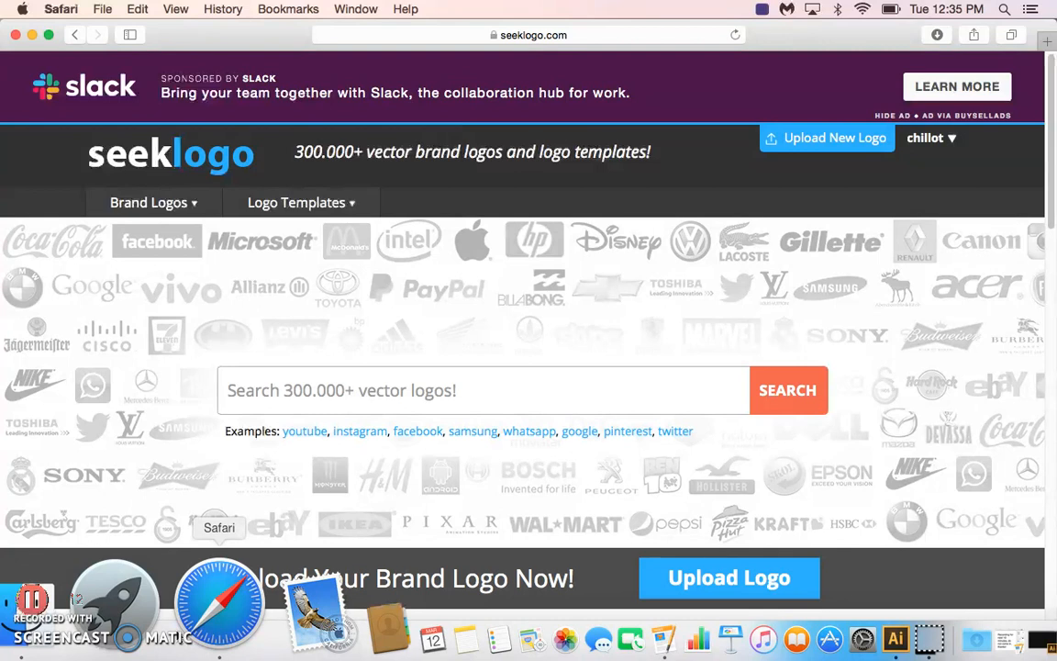
pyautogui.click(290, 398)
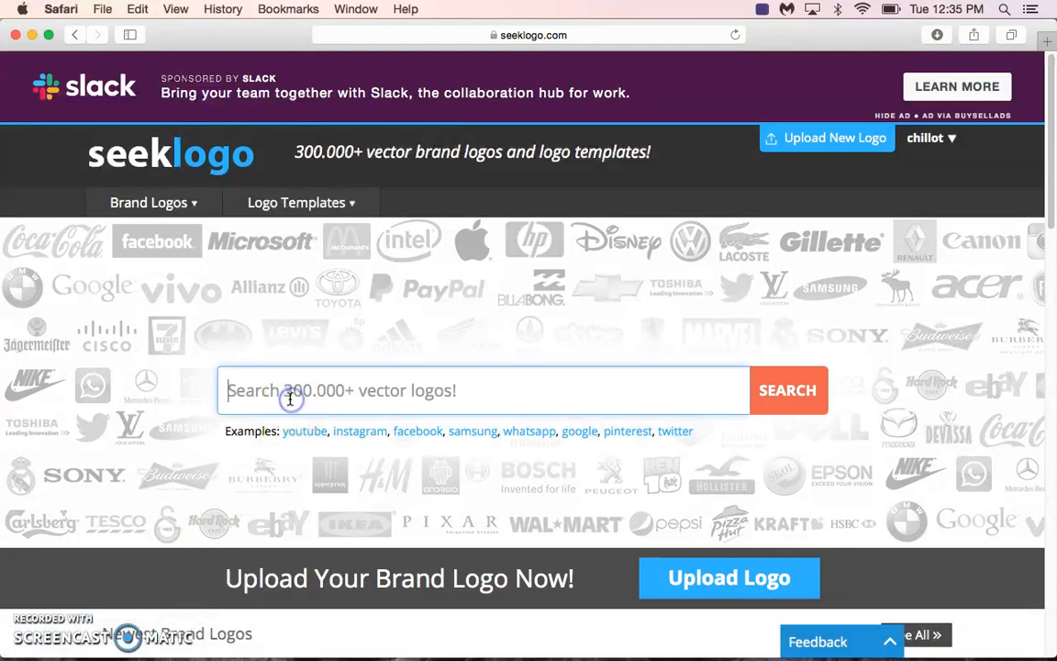
pyautogui.write('apple')
pyautogui.press('Return')
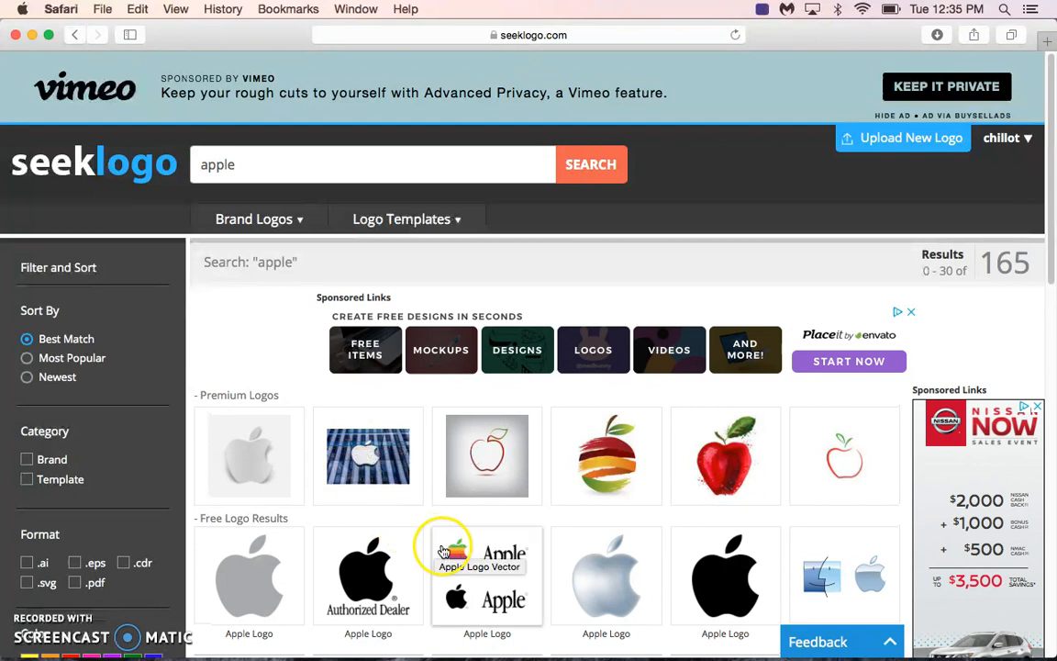
# Open the plain grey AI-format Apple logo among the free results and download its vector file.
pyautogui.moveTo(1052, 186); pyautogui.dragTo(1052, 305)
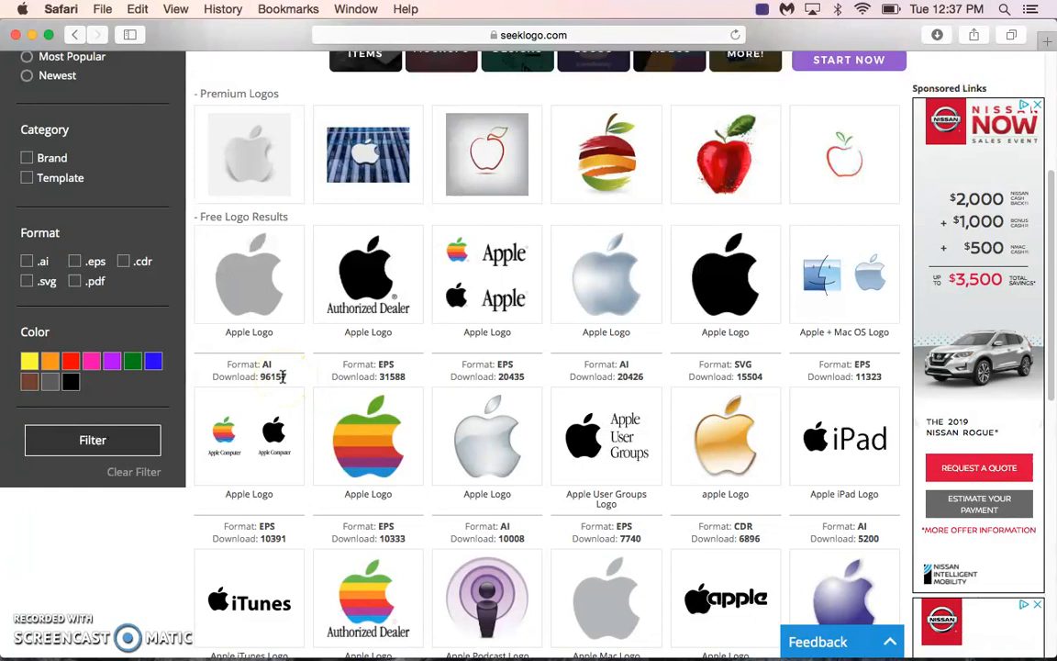
pyautogui.click(264, 278)
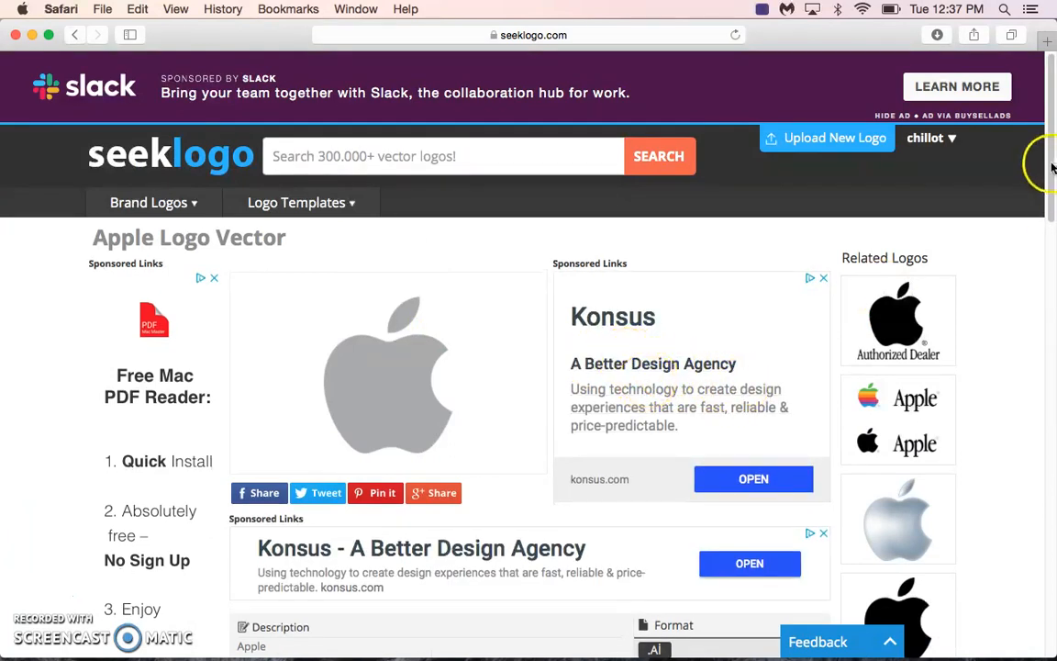
pyautogui.scroll(-5, 1052, 167)
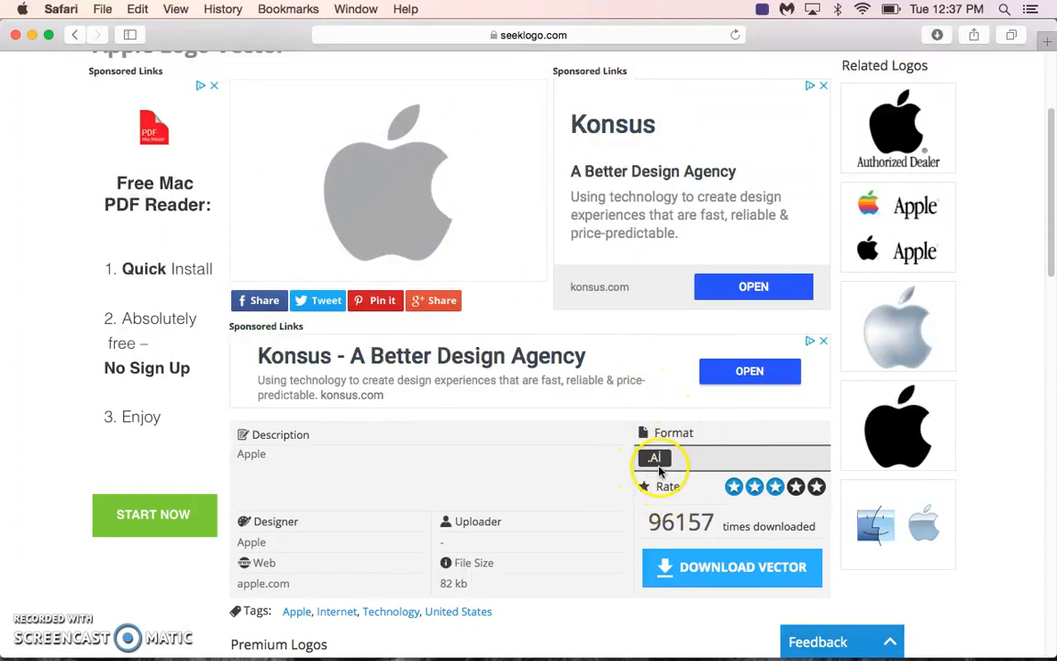
pyautogui.click(714, 562)
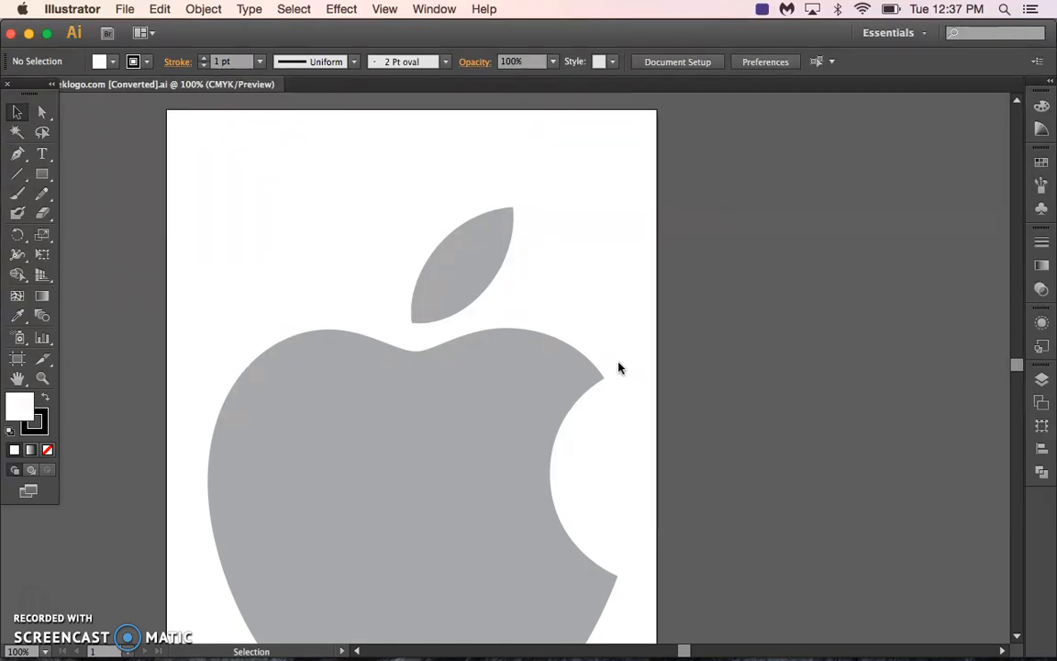
# Open the downloaded apple-seeklogo.com.ai in Illustrator and fit the whole artboard in the view.
pyautogui.moveTo(718, 657)
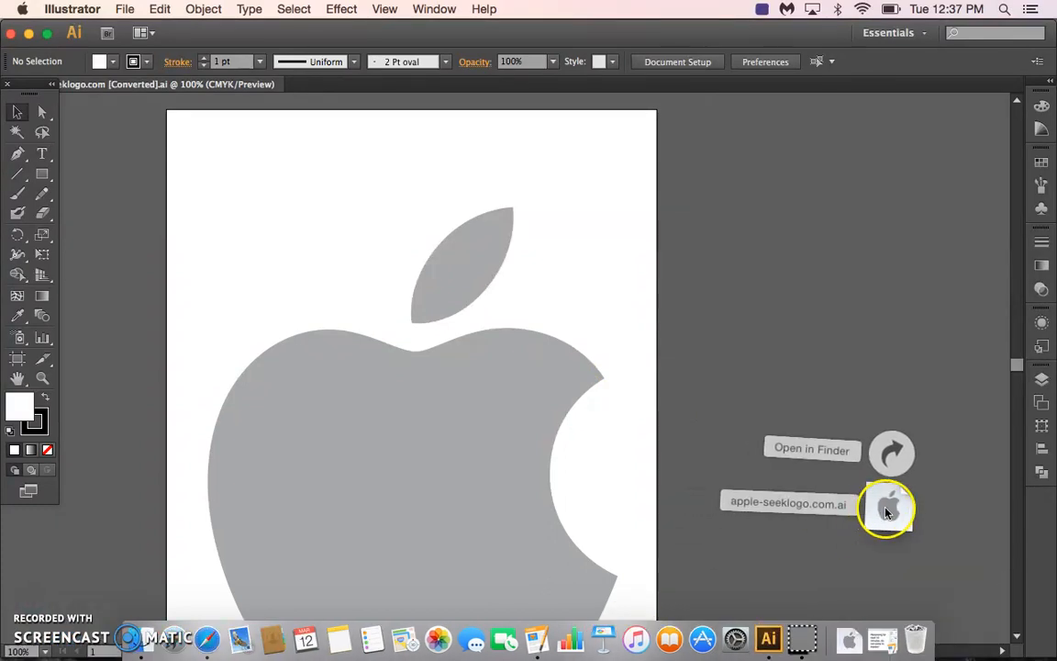
pyautogui.moveTo(888, 511); pyautogui.dragTo(782, 578)
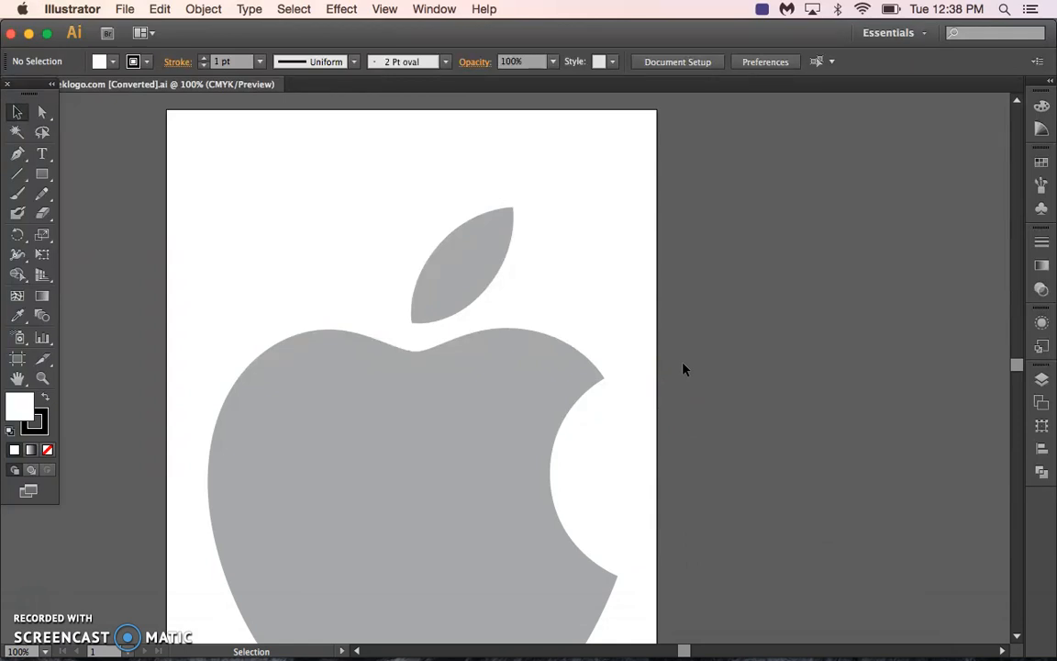
pyautogui.press('super+0')
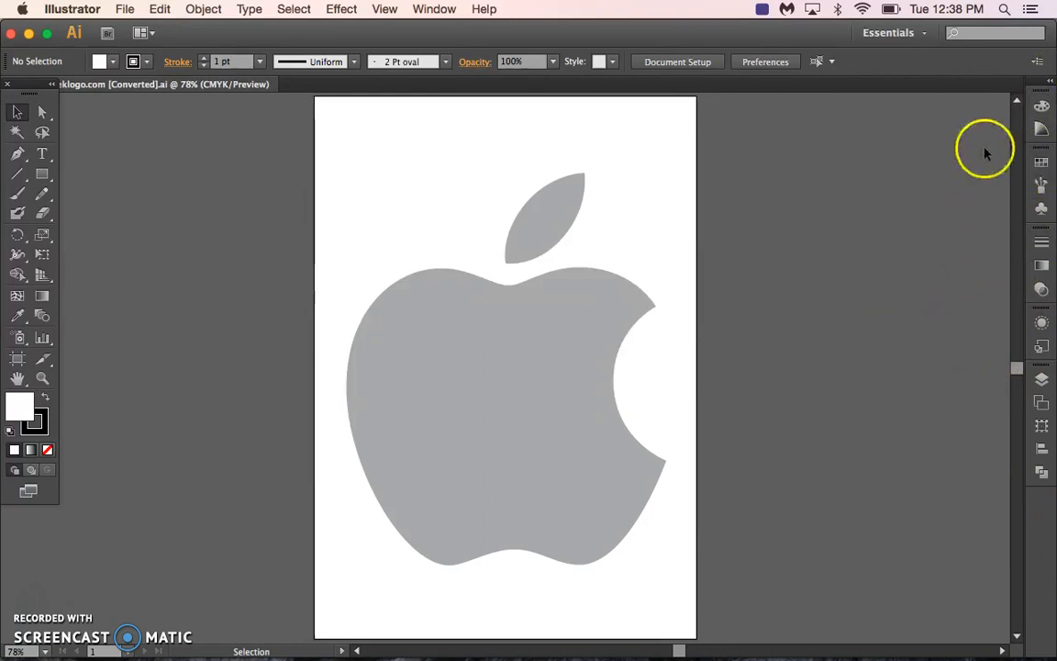
# Show the document's layers and rename the logo's layer as apple.
pyautogui.click(1048, 81)
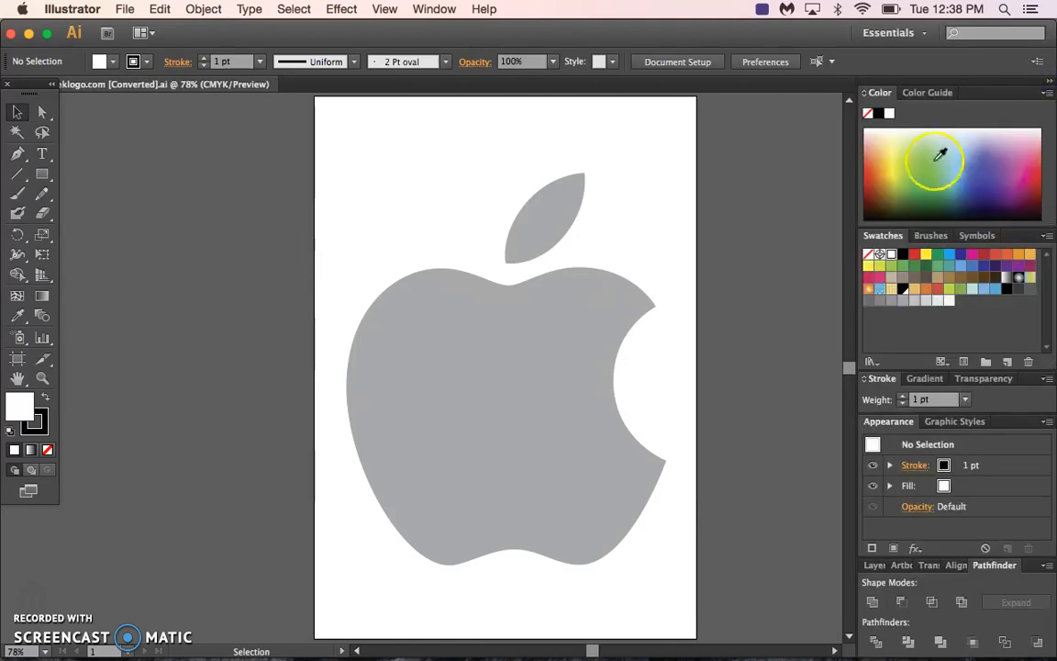
pyautogui.click(1049, 82)
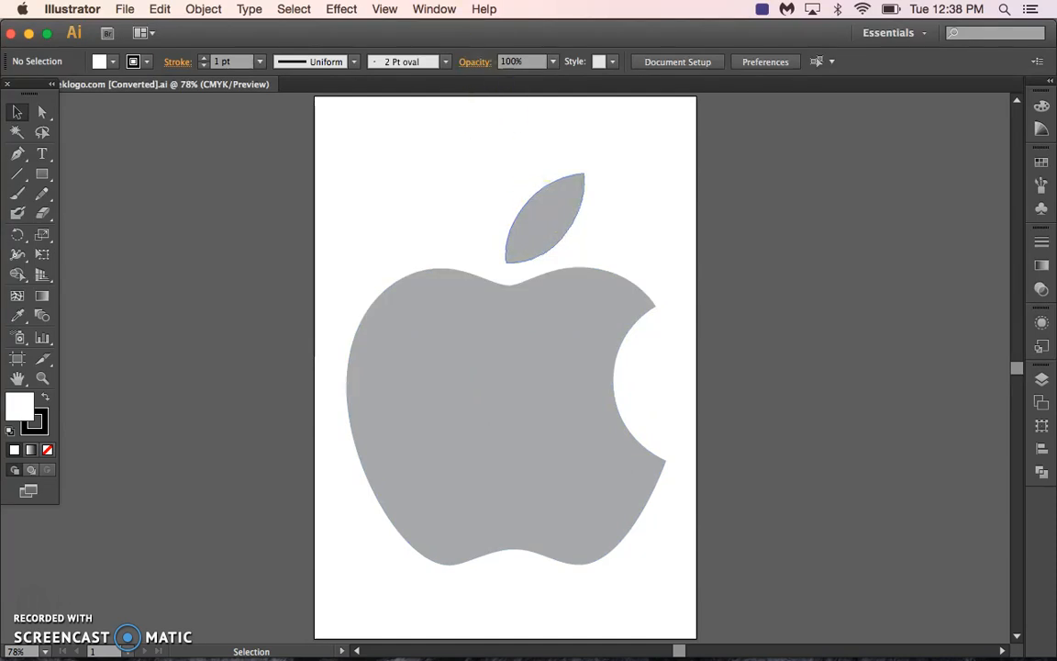
pyautogui.click(434, 9)
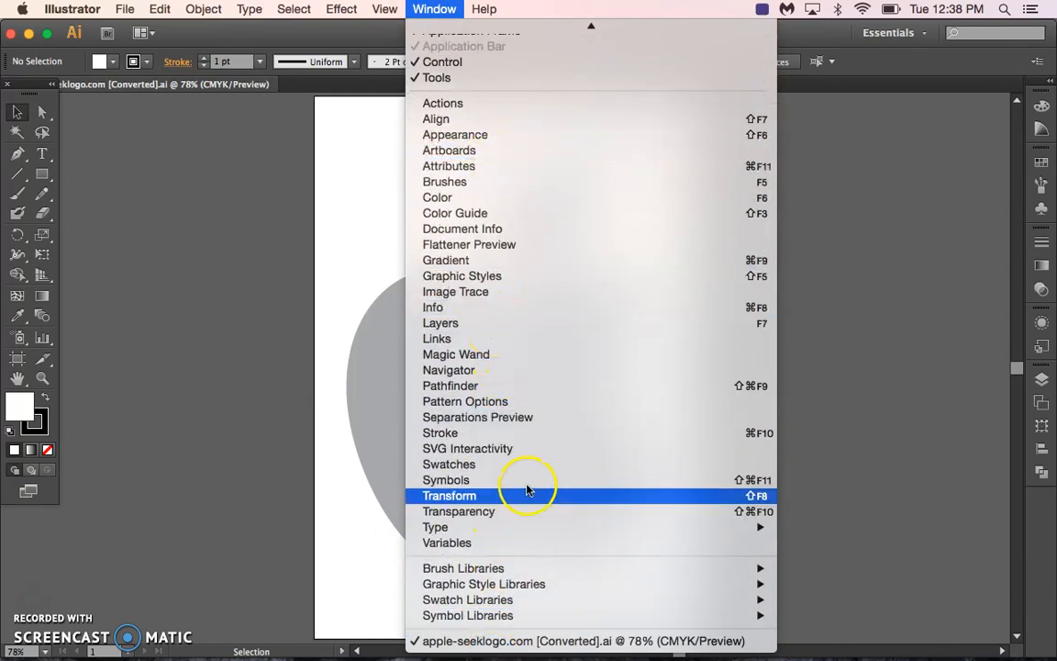
pyautogui.click(503, 323)
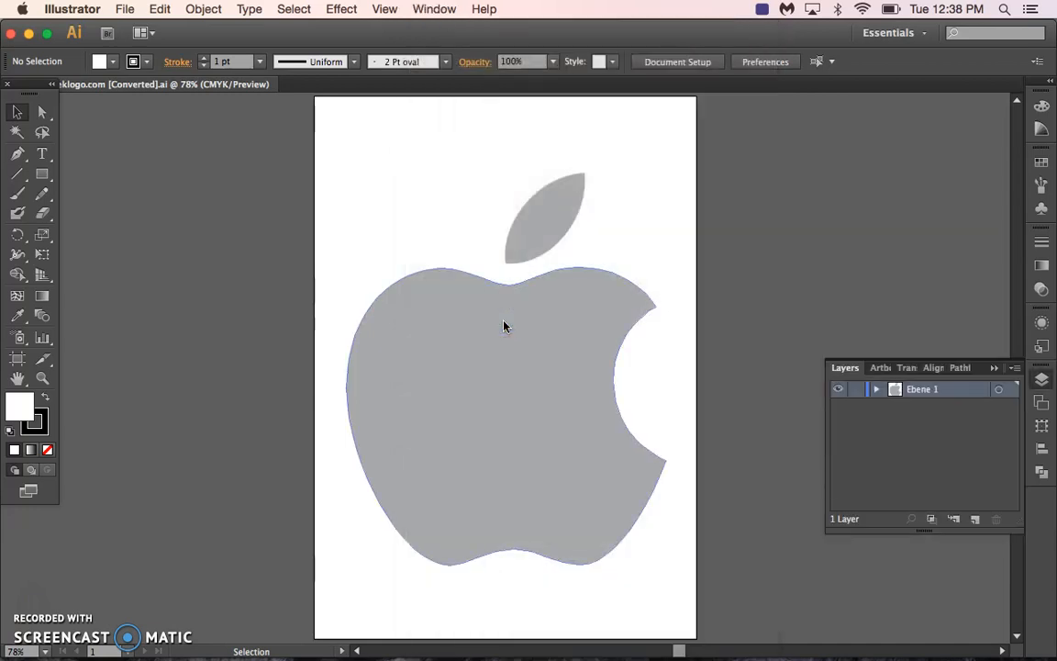
pyautogui.doubleClick(914, 391)
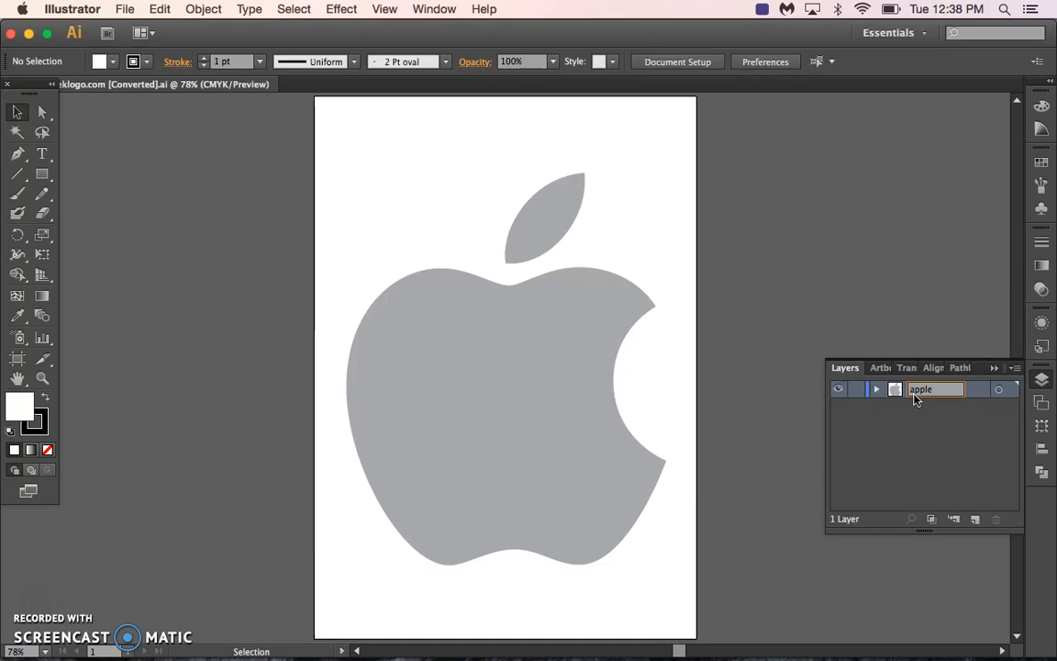
pyautogui.press('Return')
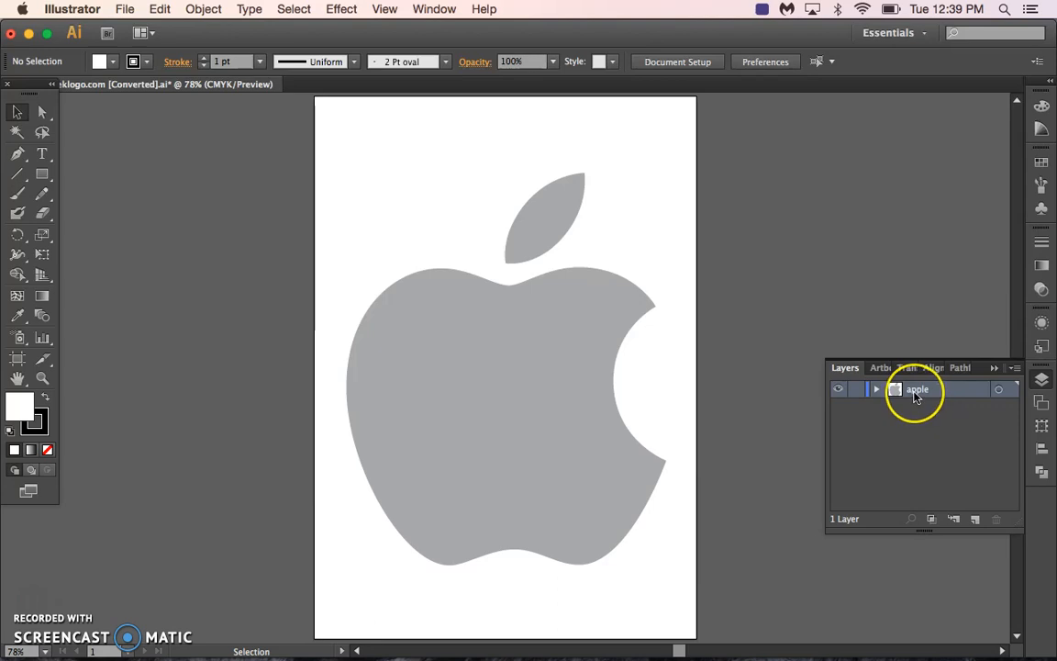
# Duplicate the apple layer and hide the original.
pyautogui.moveTo(915, 397); pyautogui.dragTo(978, 520)
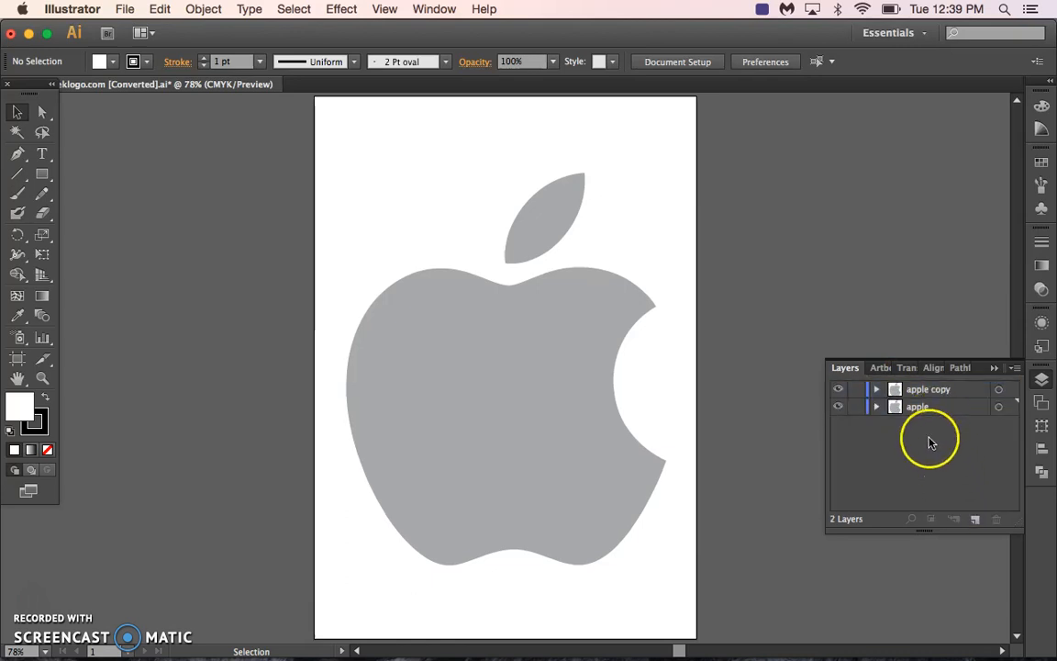
pyautogui.click(838, 406)
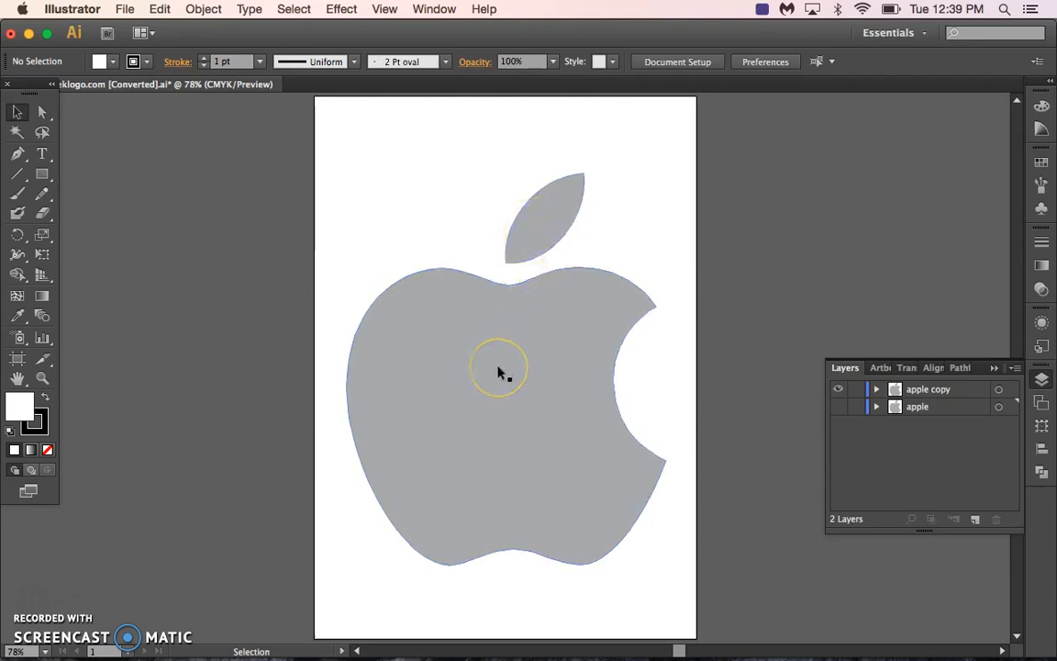
# Swap the fill and stroke of the copied apple and leaf so they have a grey outline and no fill.
pyautogui.click(357, 184)
pyautogui.moveTo(357, 184); pyautogui.dragTo(625, 529)
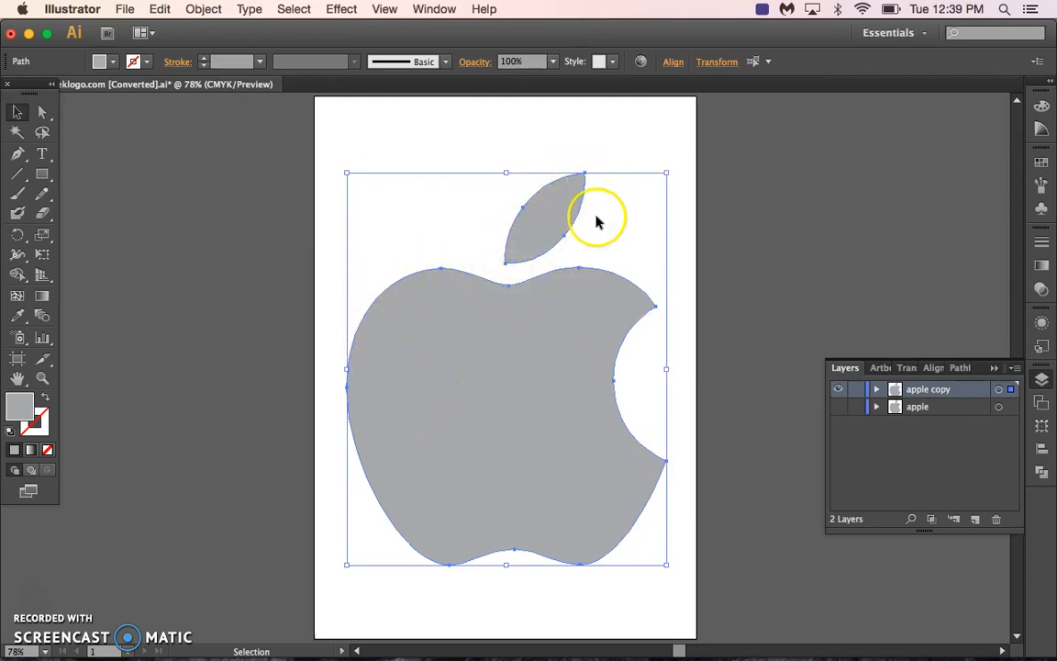
pyautogui.click(546, 265)
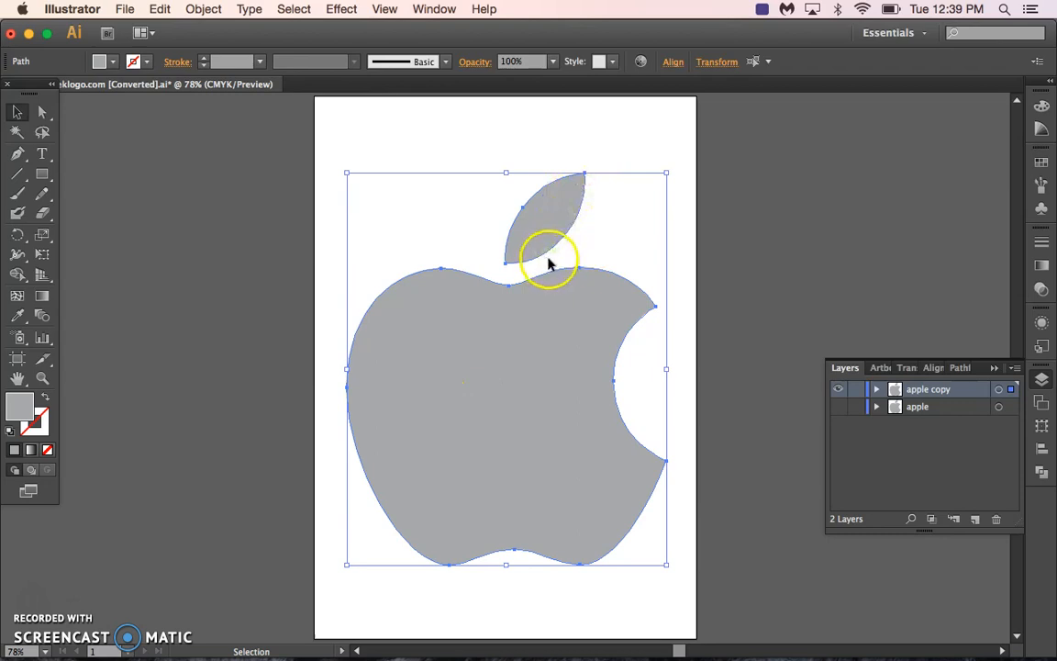
pyautogui.click(44, 397)
pyautogui.click(27, 404)
pyautogui.click(38, 424)
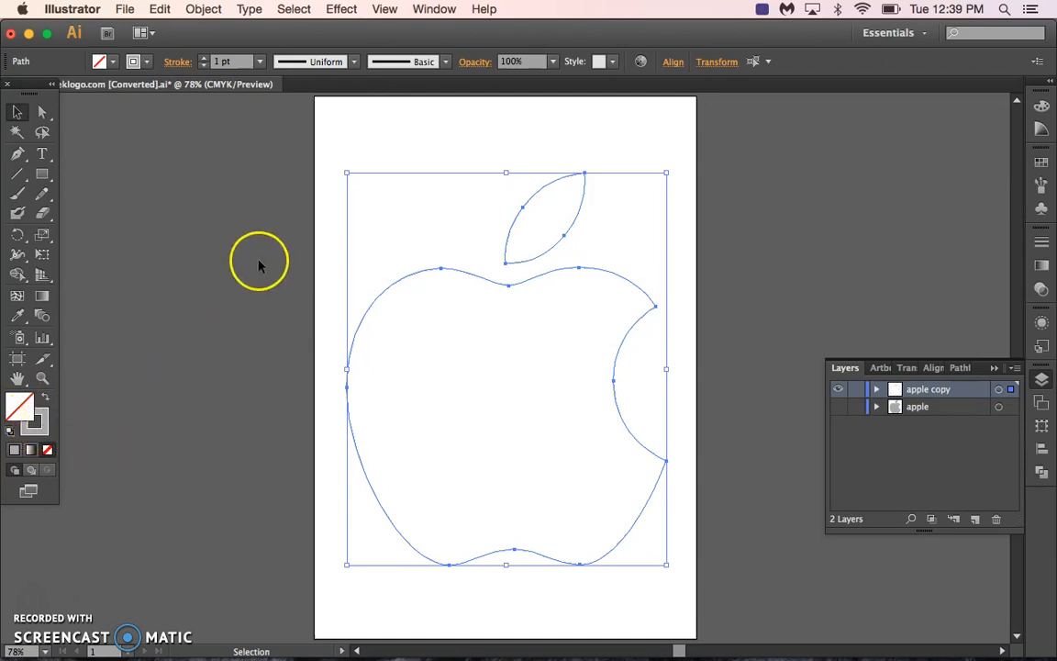
pyautogui.click(417, 158)
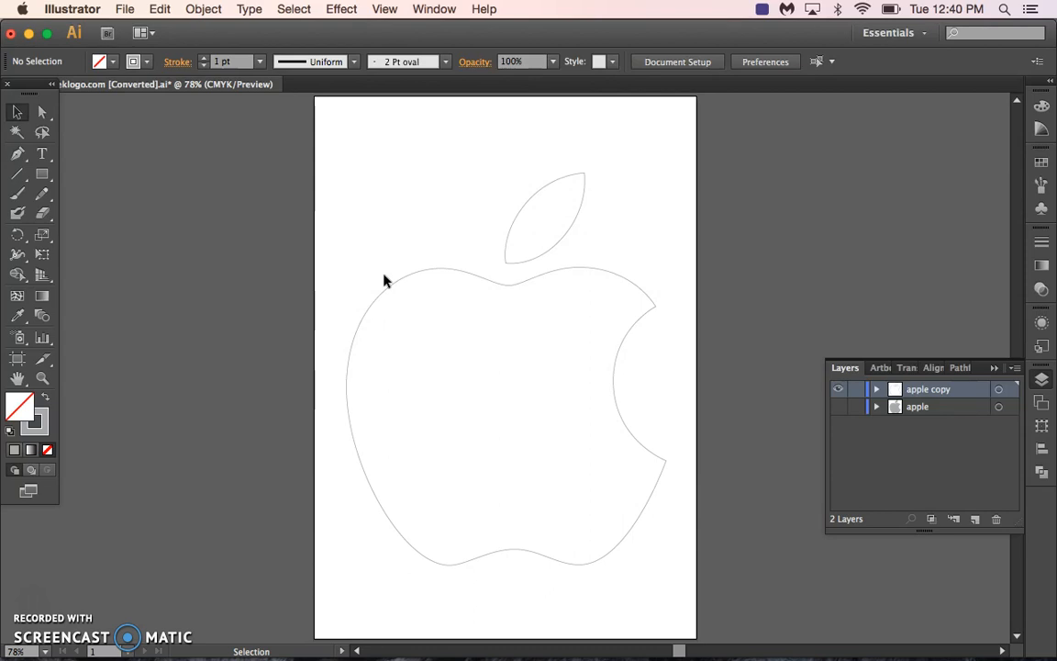
# Start Offset Path on the apple and leaf outlines with the preview enabled, moving the dialog clear of the artwork.
pyautogui.moveTo(386, 199); pyautogui.dragTo(590, 396)
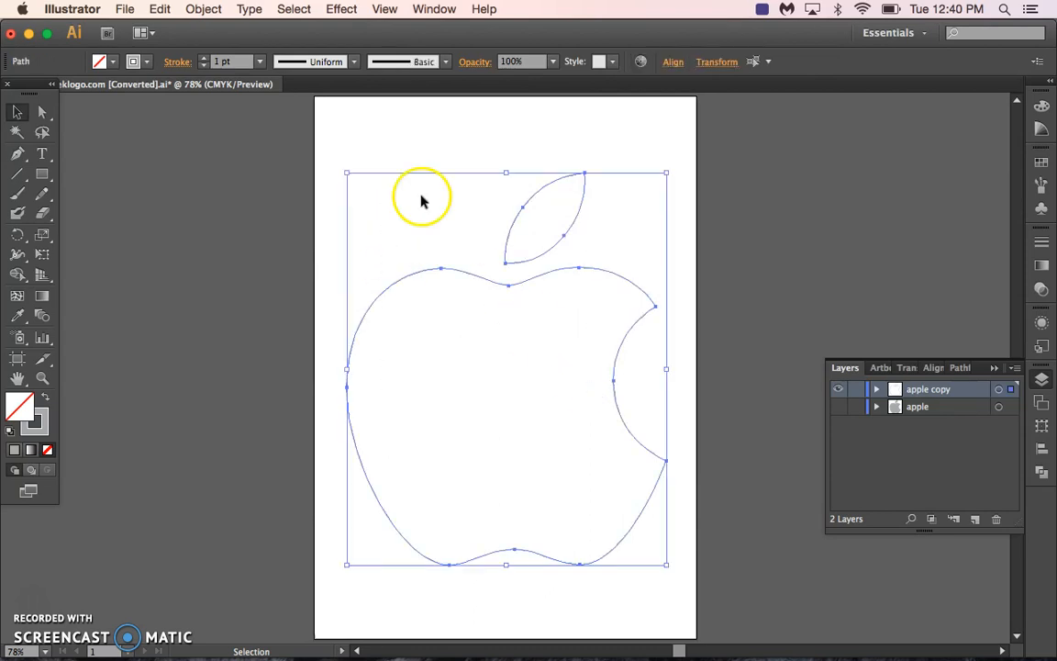
pyautogui.click(203, 9)
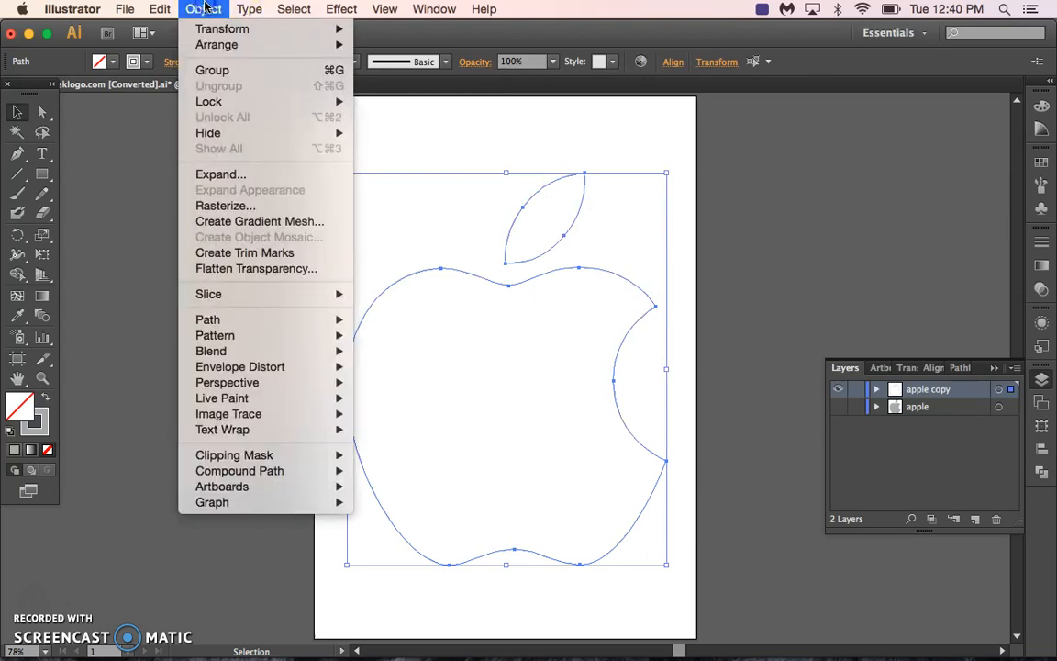
pyautogui.moveTo(280, 321)
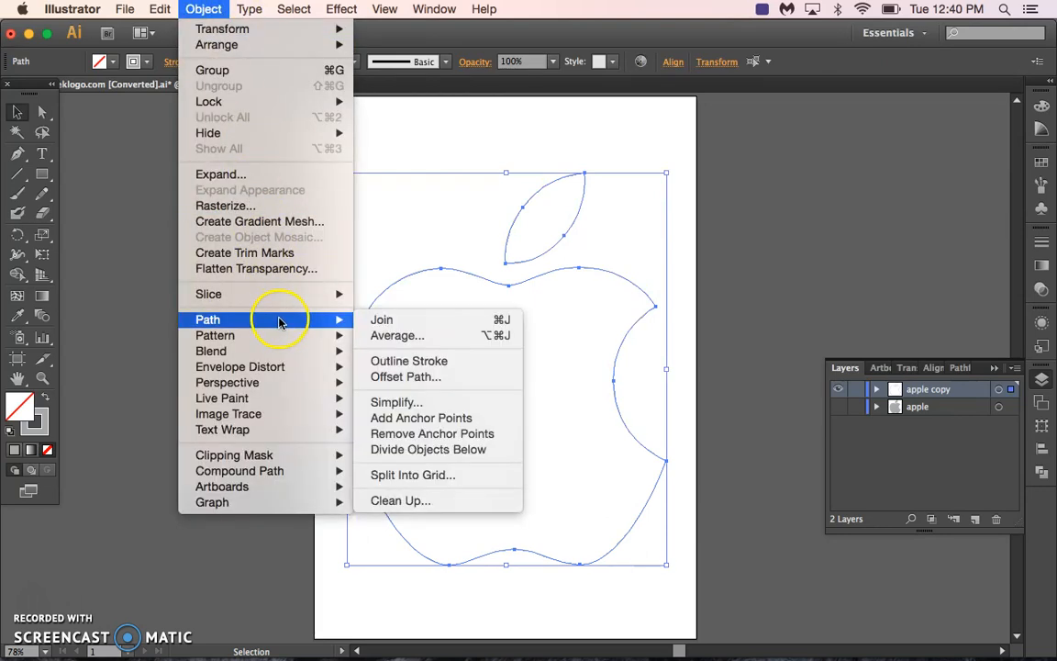
pyautogui.click(401, 377)
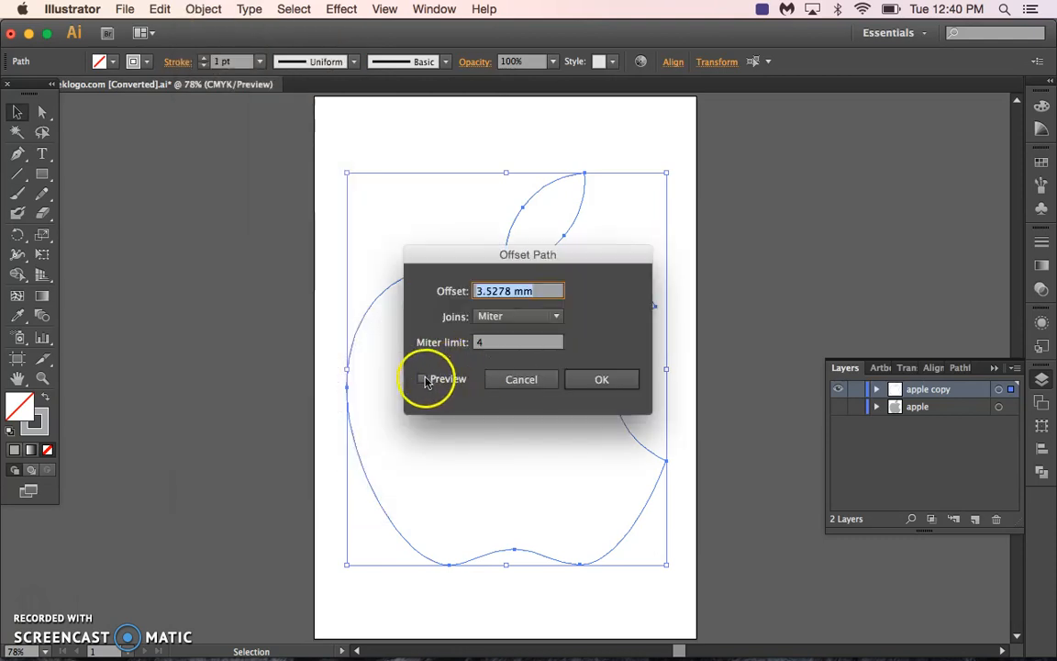
pyautogui.click(422, 379)
pyautogui.moveTo(446, 259); pyautogui.dragTo(743, 193)
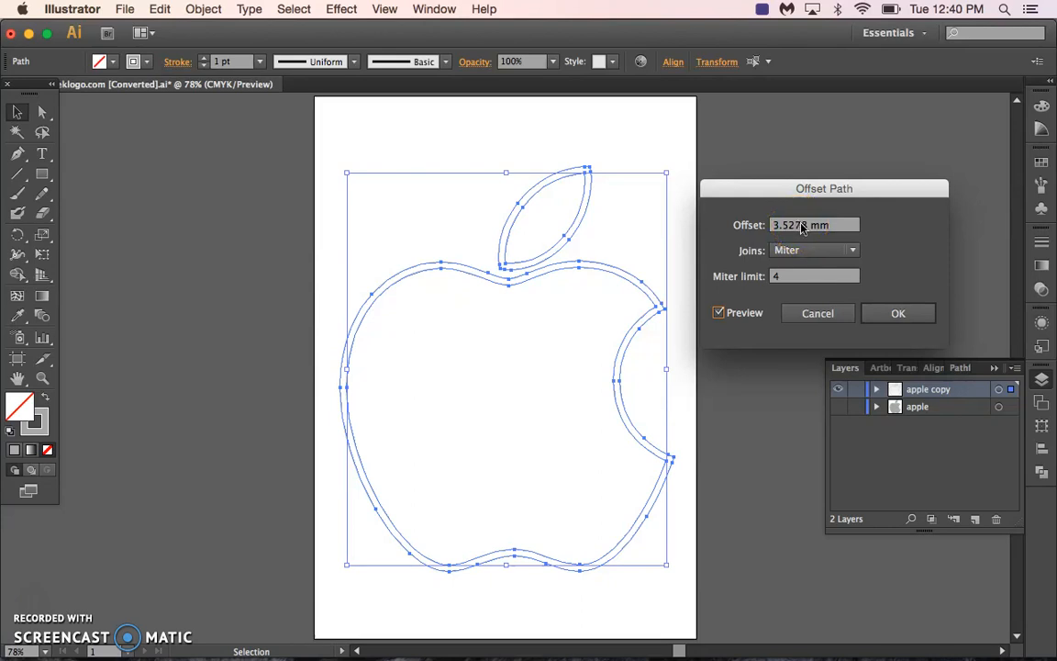
# Try several offset distances until the leaf and apple outlines overlap, and apply the offset at 7 mm.
pyautogui.click(790, 225)
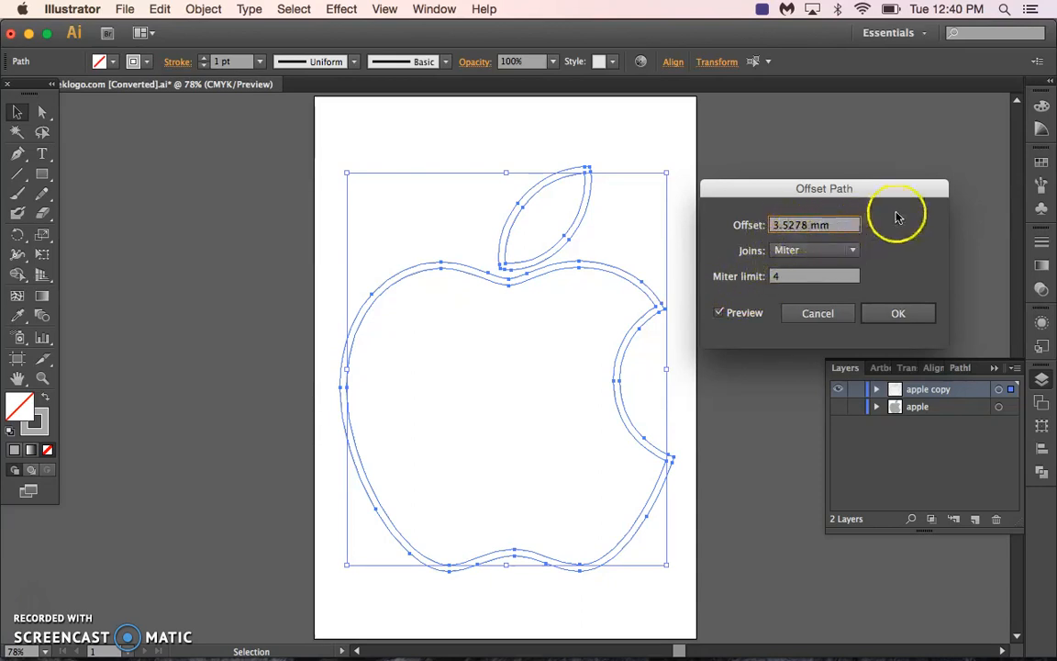
pyautogui.press('Up')
pyautogui.press('Up')
pyautogui.press('Up')
pyautogui.press('Up')
pyautogui.press('Up')
pyautogui.press('Up')
pyautogui.press('Up')
pyautogui.press('Up')
pyautogui.press('Down')
pyautogui.press('Down')
pyautogui.press('Down')
pyautogui.press('Down')
pyautogui.press('Down')
pyautogui.press('Down')
pyautogui.press('Up')
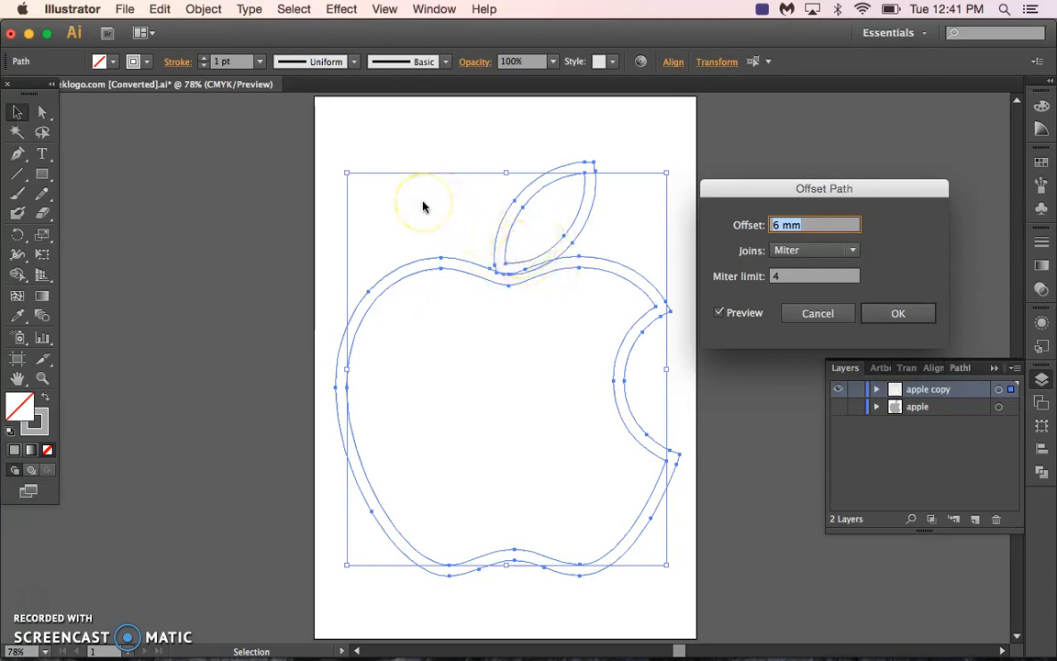
pyautogui.press('Down')
pyautogui.press('Down')
pyautogui.press('Down')
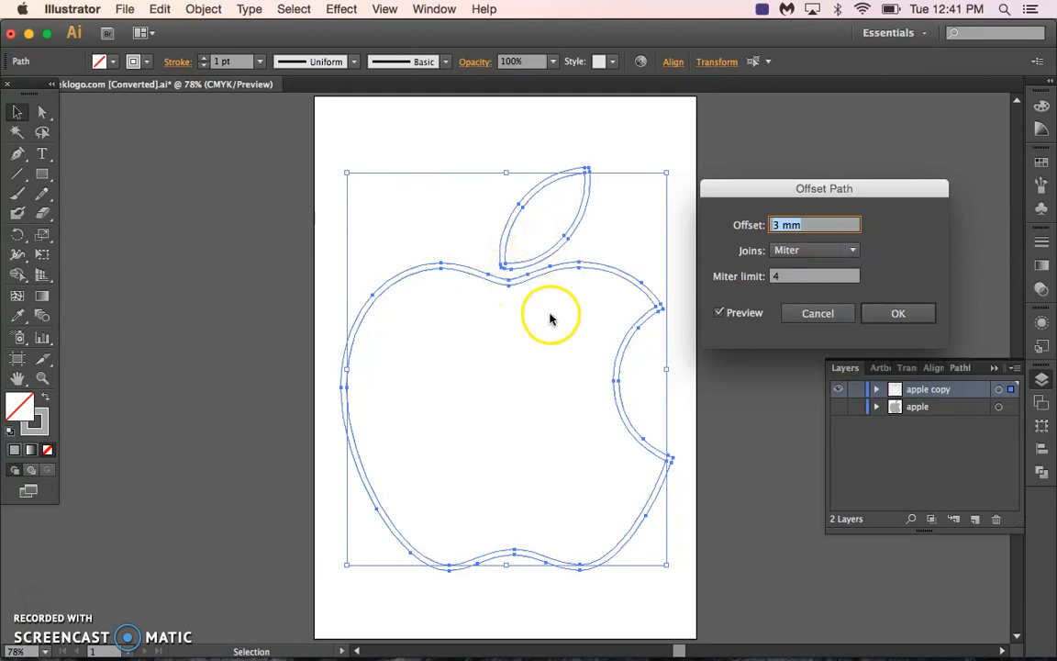
pyautogui.press('Up')
pyautogui.press('Up')
pyautogui.press('Up')
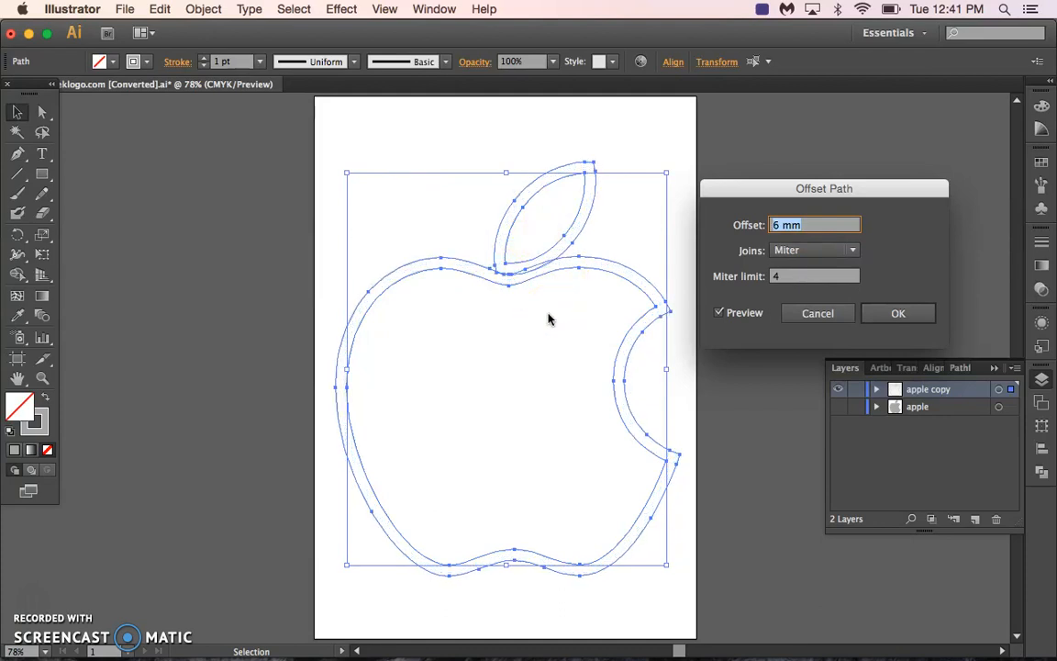
pyautogui.press('Up')
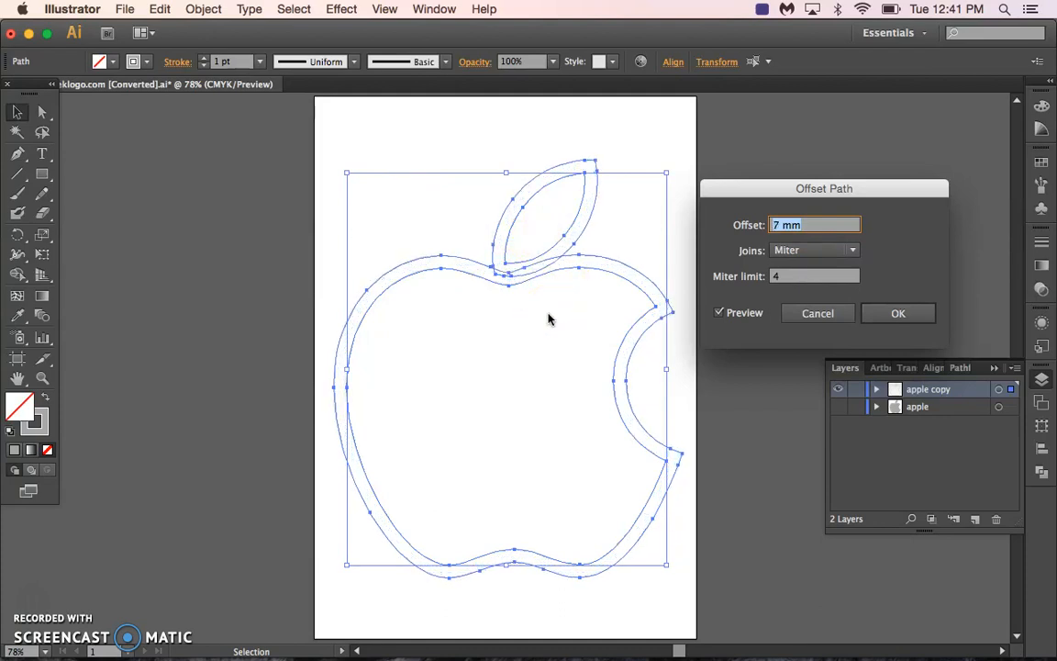
pyautogui.click(866, 319)
pyautogui.click(895, 314)
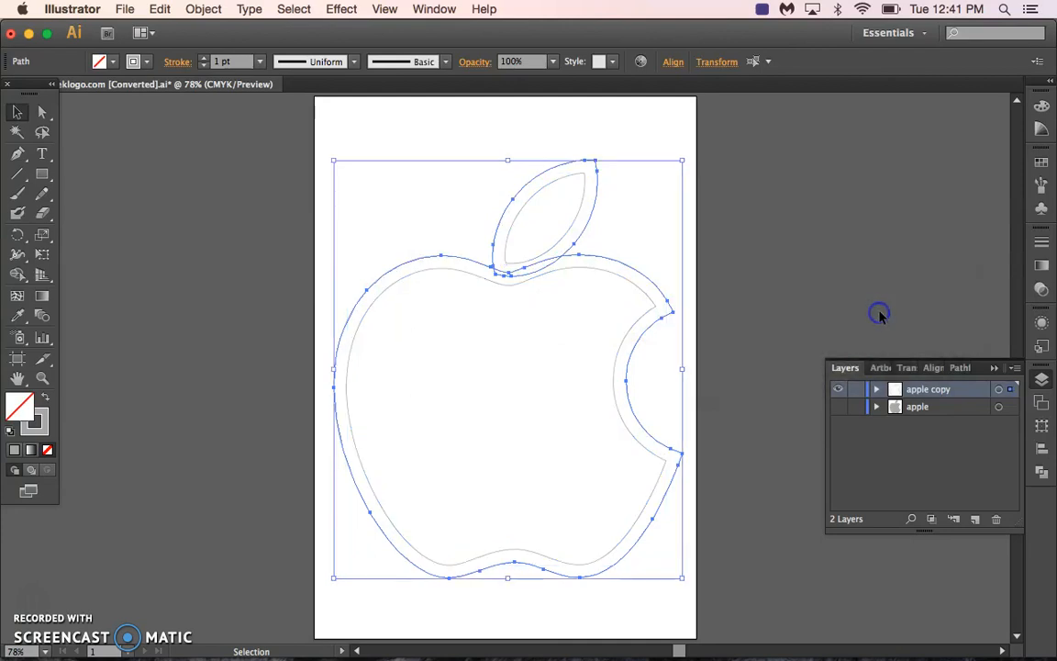
# Select all the apple and leaf outlines and merge them into one outer outline with Pathfinder Unite.
pyautogui.click(438, 128)
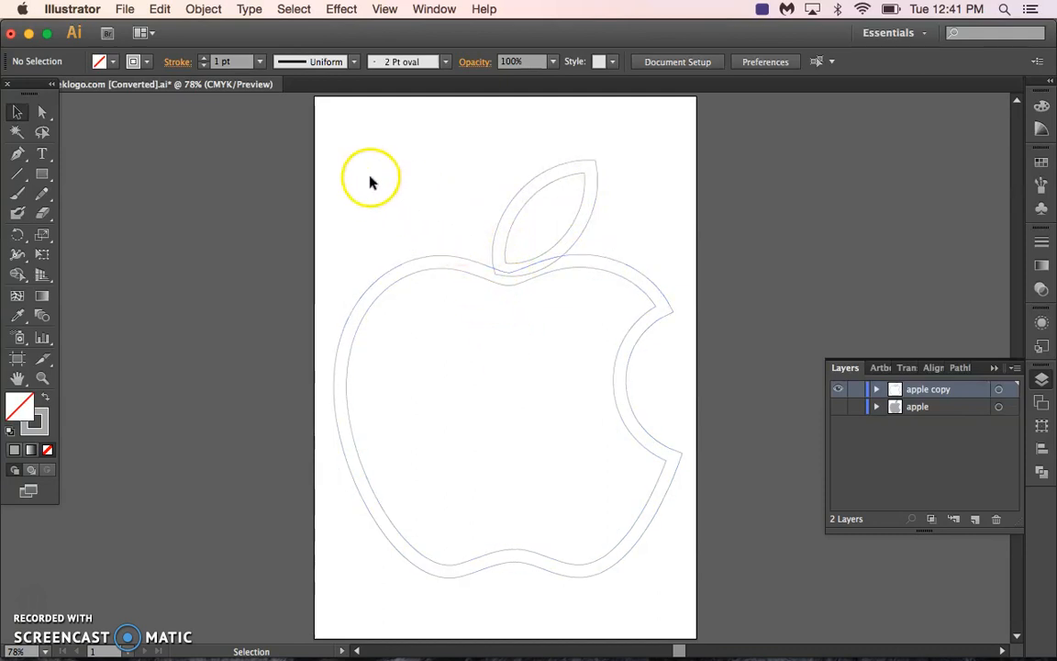
pyautogui.moveTo(344, 163); pyautogui.dragTo(659, 503)
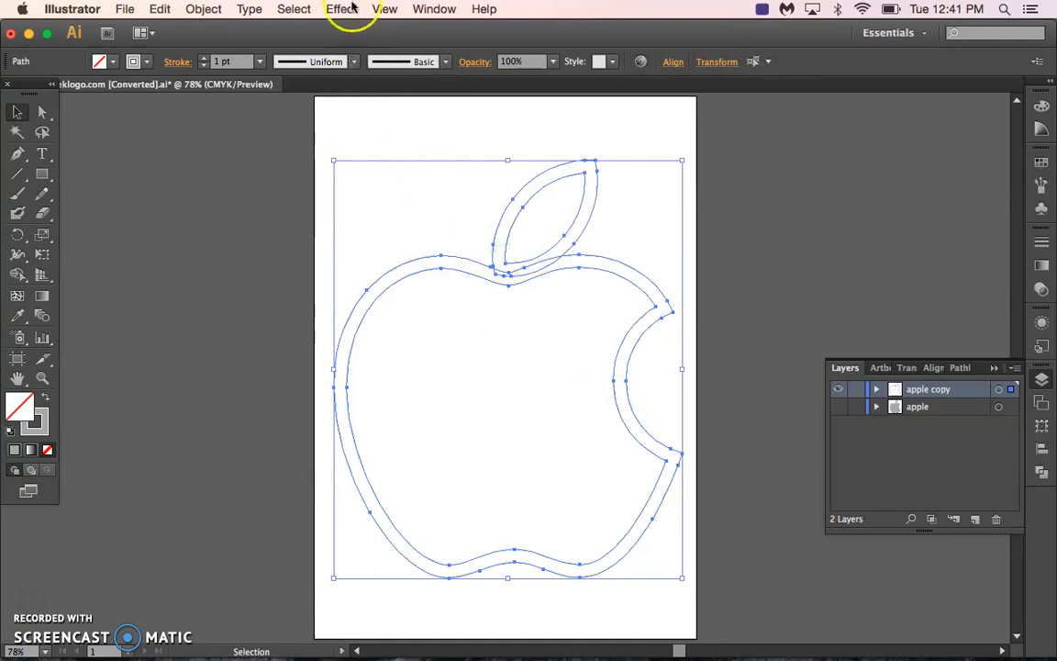
pyautogui.click(434, 8)
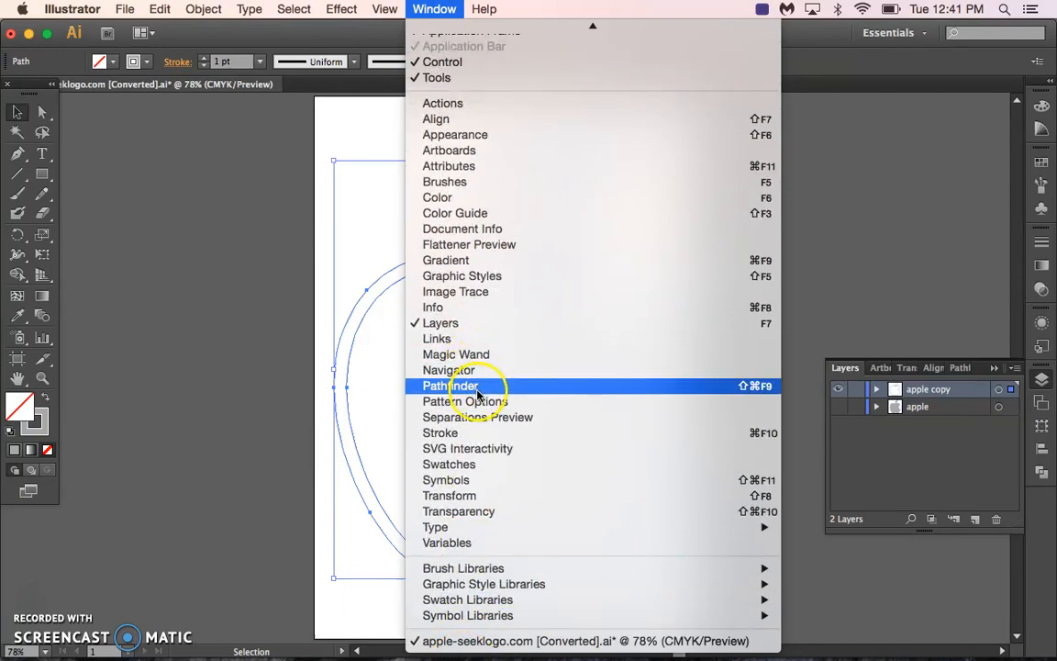
pyautogui.click(477, 395)
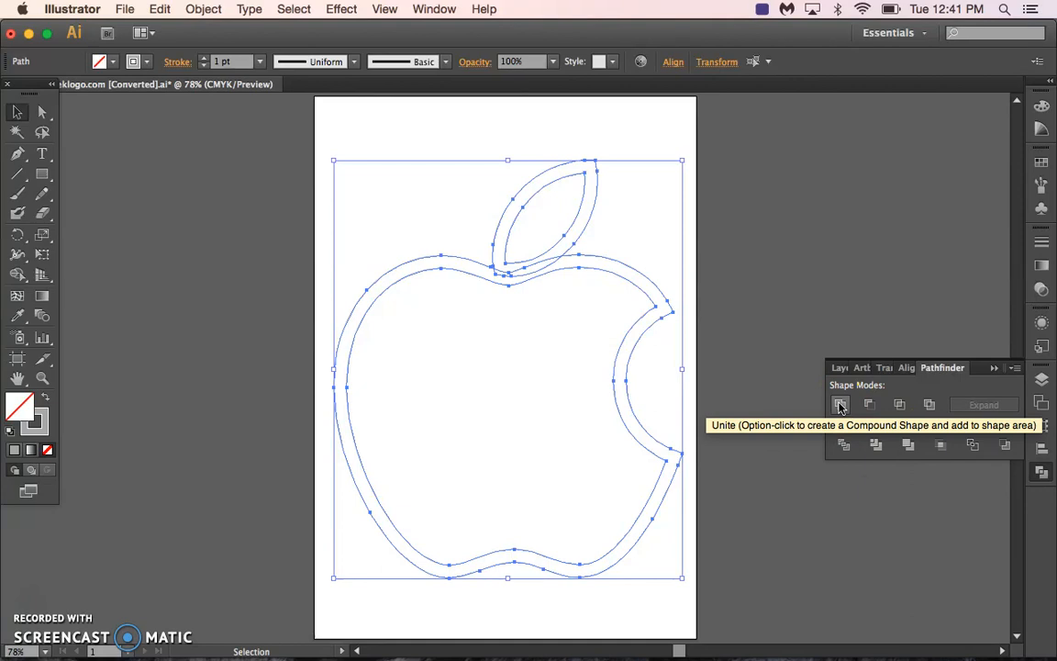
pyautogui.click(841, 406)
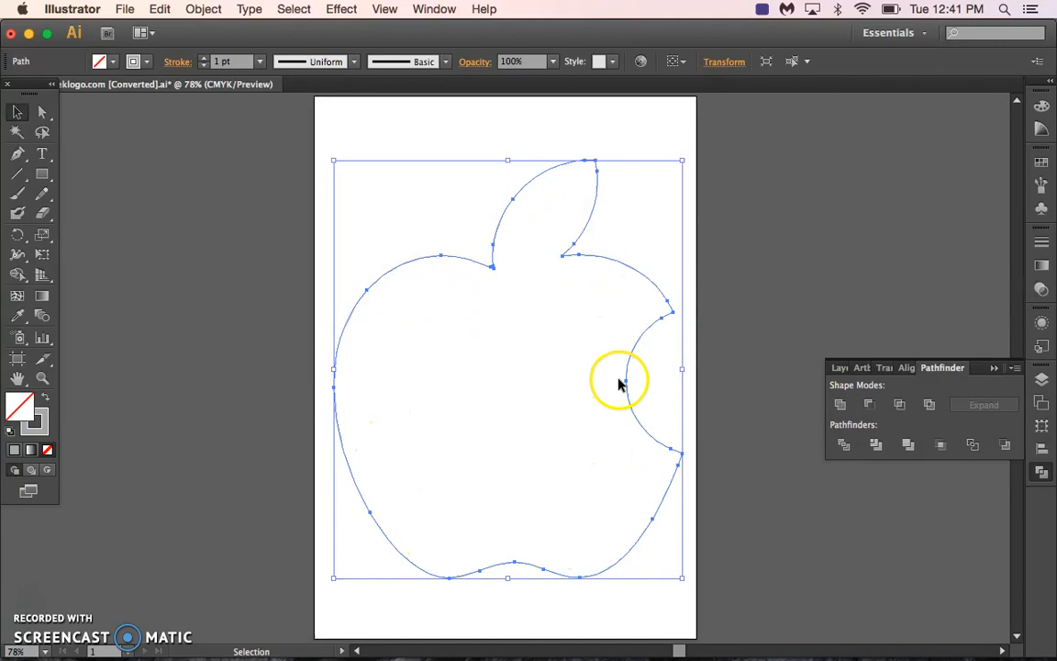
# Rename the "apple copy" layer to "cut", show the original apple layer again and deselect the outline.
pyautogui.click(842, 368)
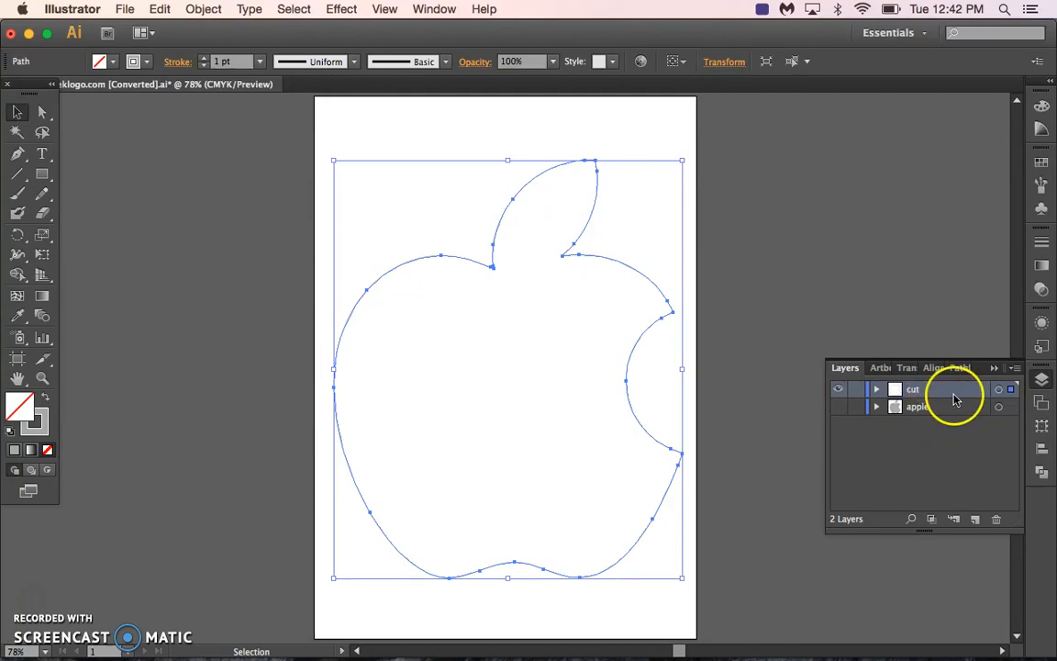
pyautogui.click(838, 411)
pyautogui.click(631, 131)
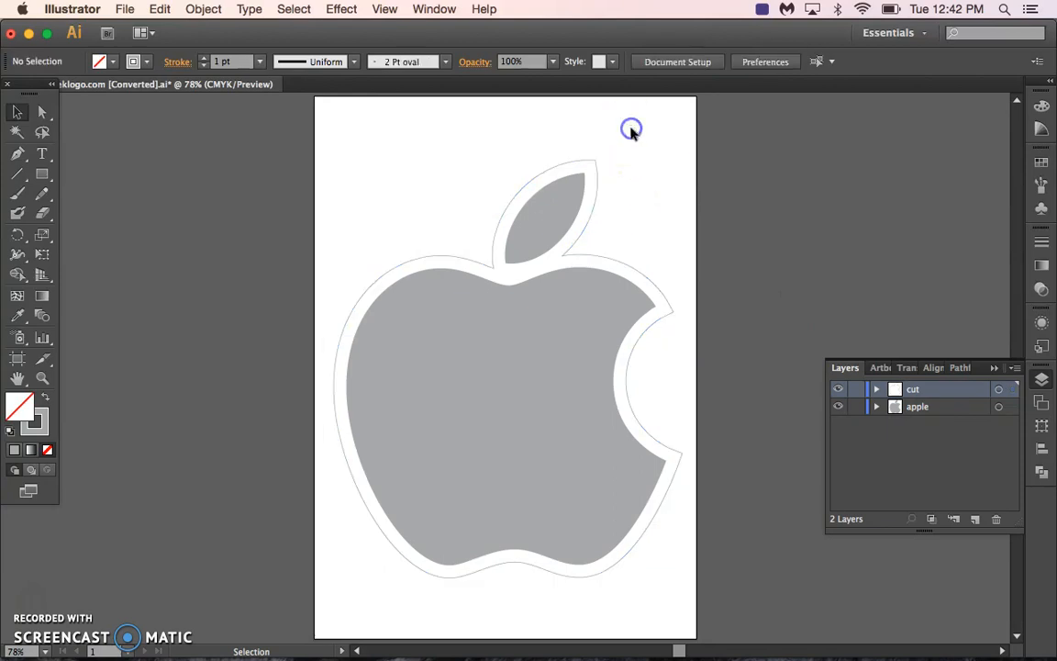
# Try a yellow and then a red swatch as the apple's fill, and undo both colour changes.
pyautogui.click(526, 359)
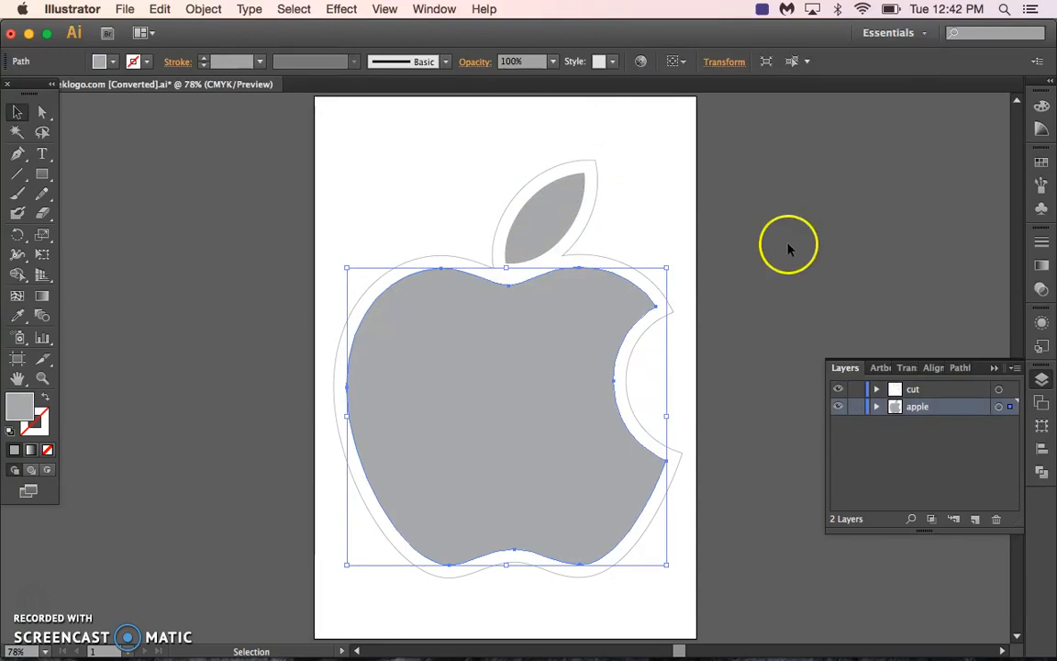
pyautogui.click(1041, 162)
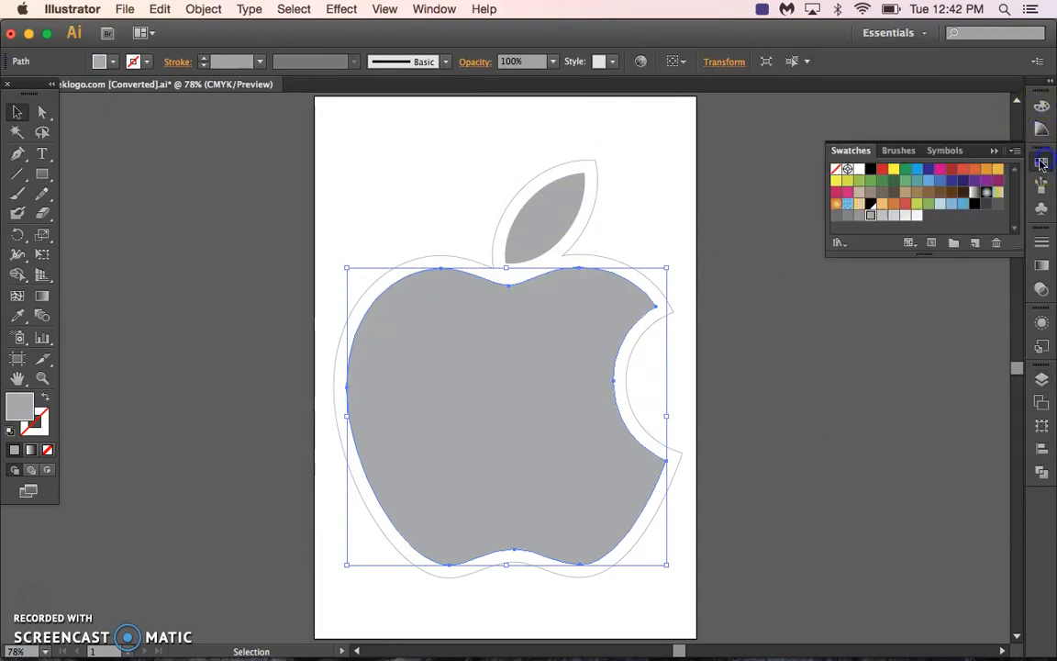
pyautogui.click(893, 170)
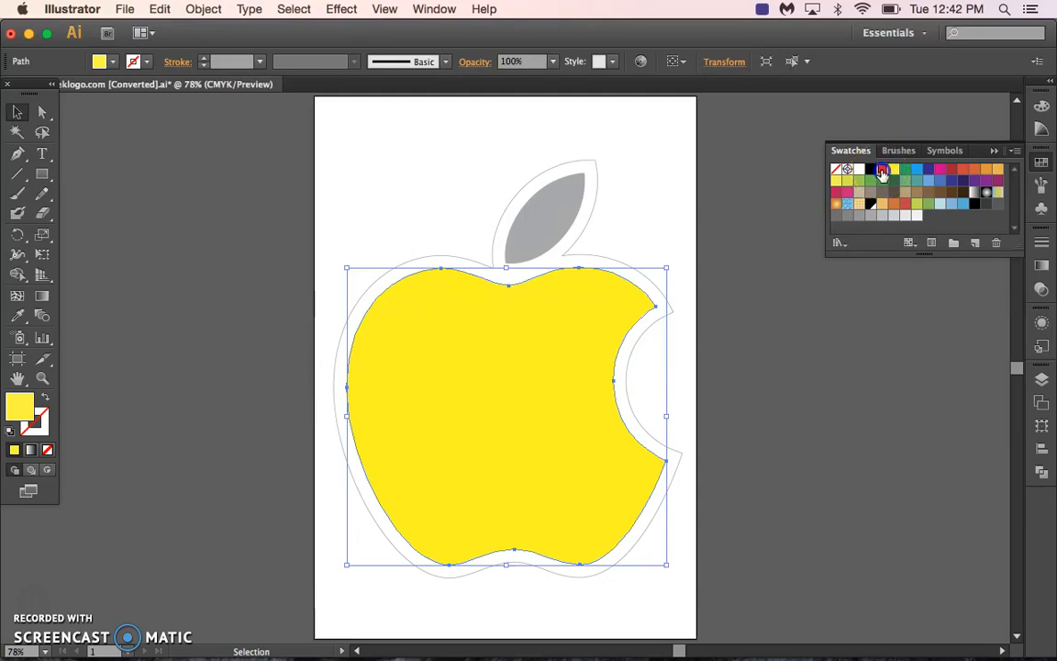
pyautogui.click(882, 170)
pyautogui.click(161, 10)
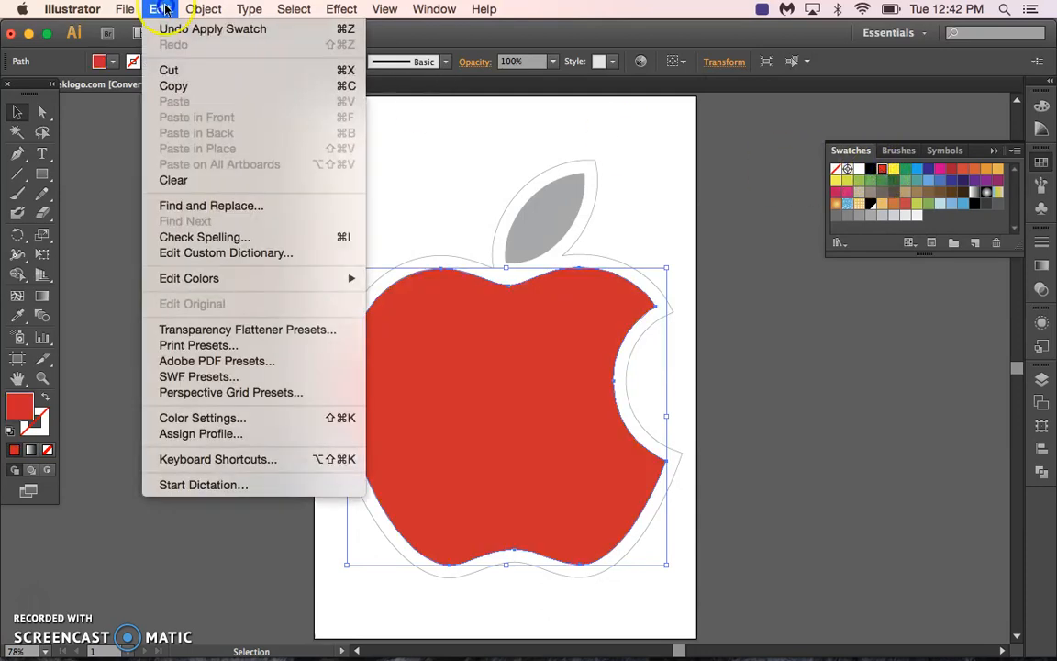
pyautogui.click(172, 26)
pyautogui.click(170, 9)
pyautogui.click(170, 30)
pyautogui.click(385, 123)
pyautogui.click(430, 263)
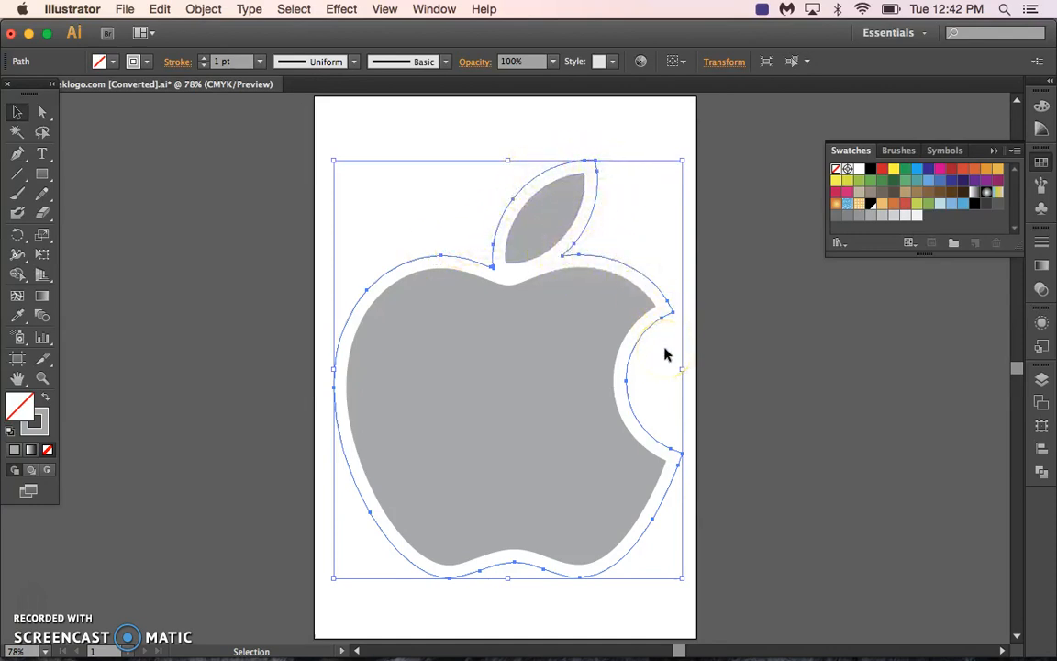
pyautogui.click(1015, 152)
pyautogui.click(1017, 157)
pyautogui.click(15, 110)
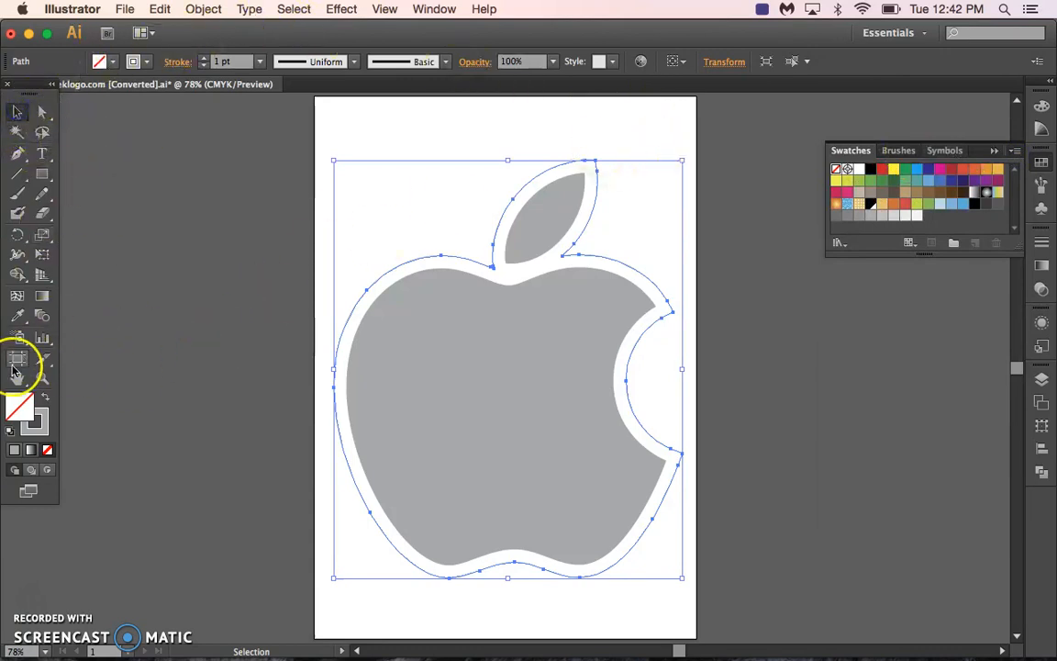
pyautogui.click(446, 117)
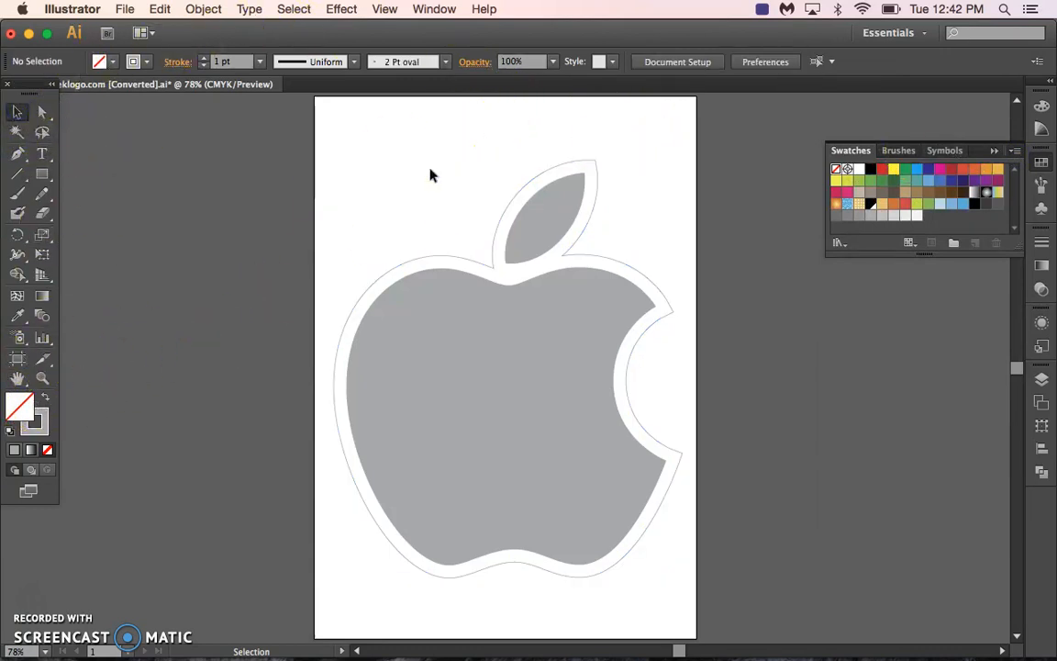
# Make the stroke colour active and start a new swatch named CutContour with the Spot Color type.
pyautogui.click(28, 406)
pyautogui.click(43, 416)
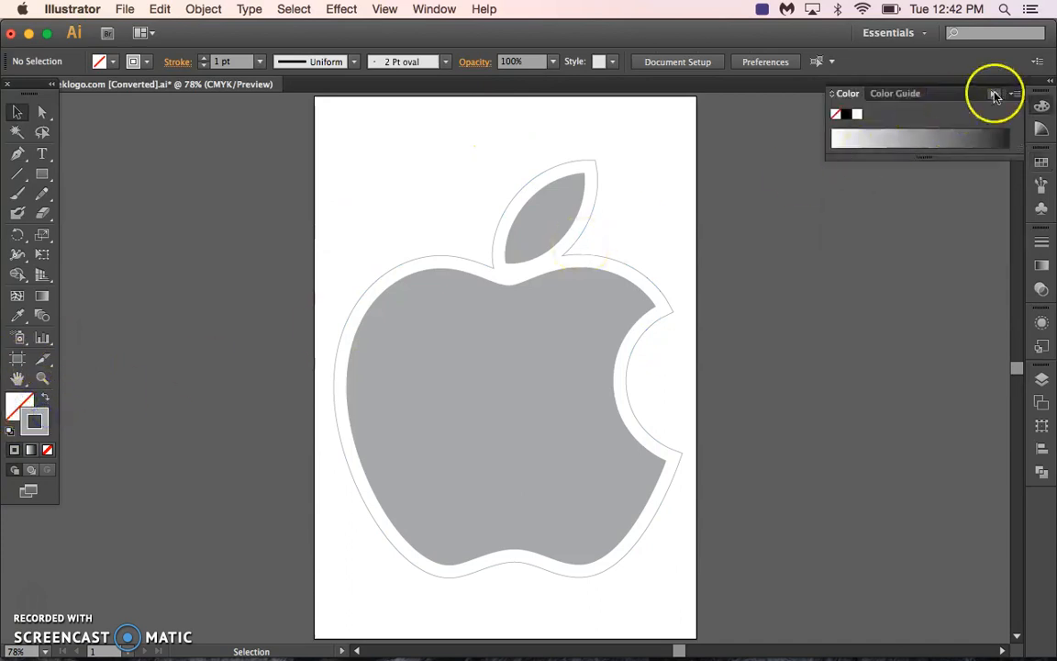
pyautogui.click(1043, 160)
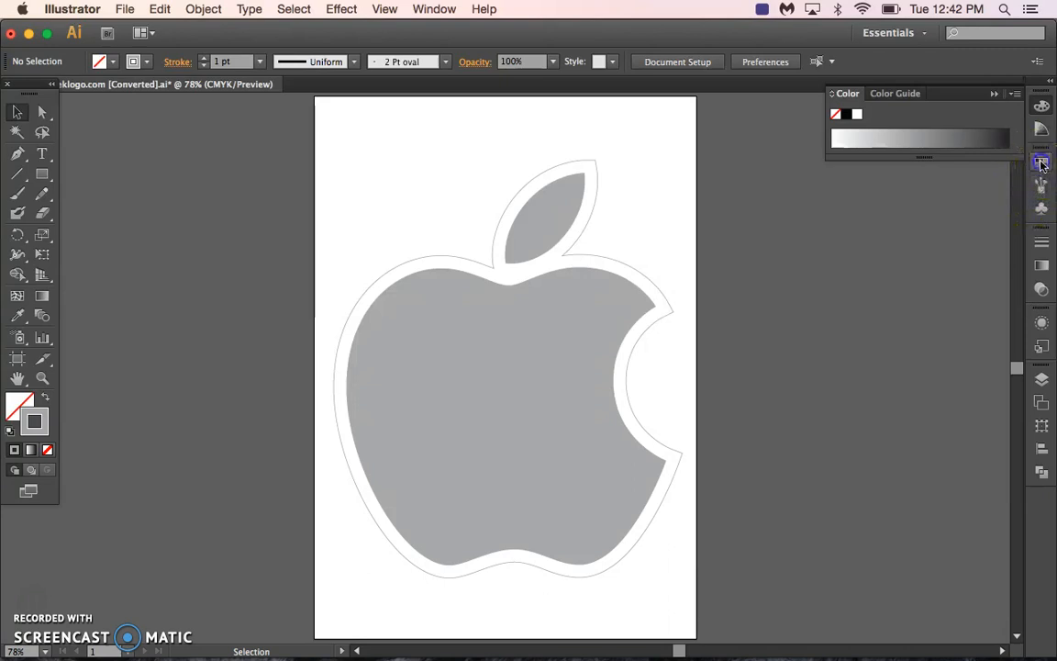
pyautogui.click(1015, 151)
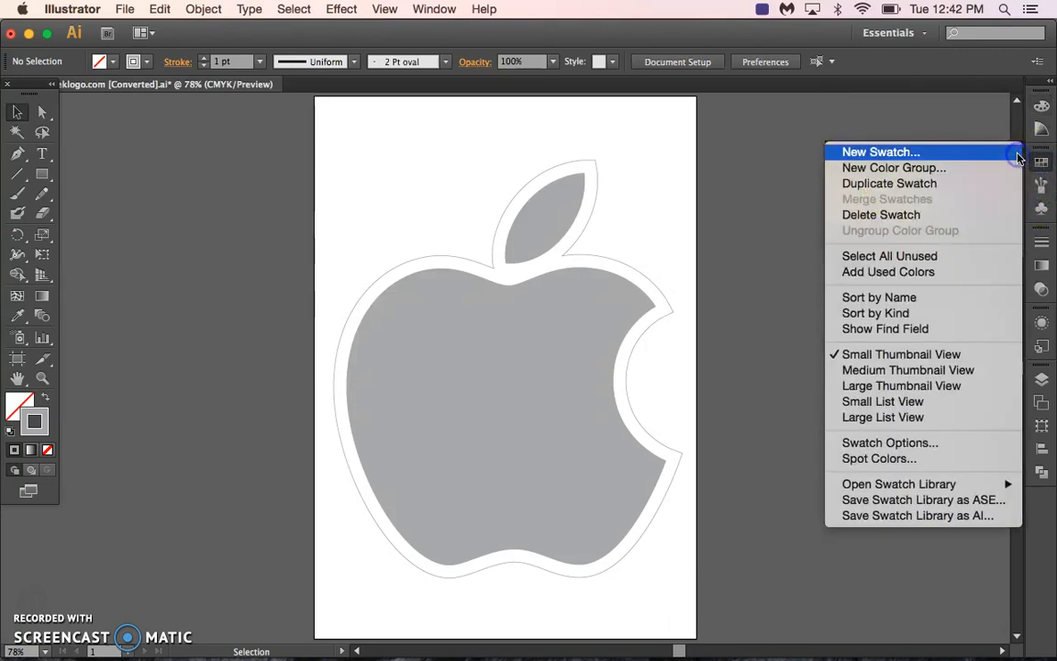
pyautogui.click(967, 151)
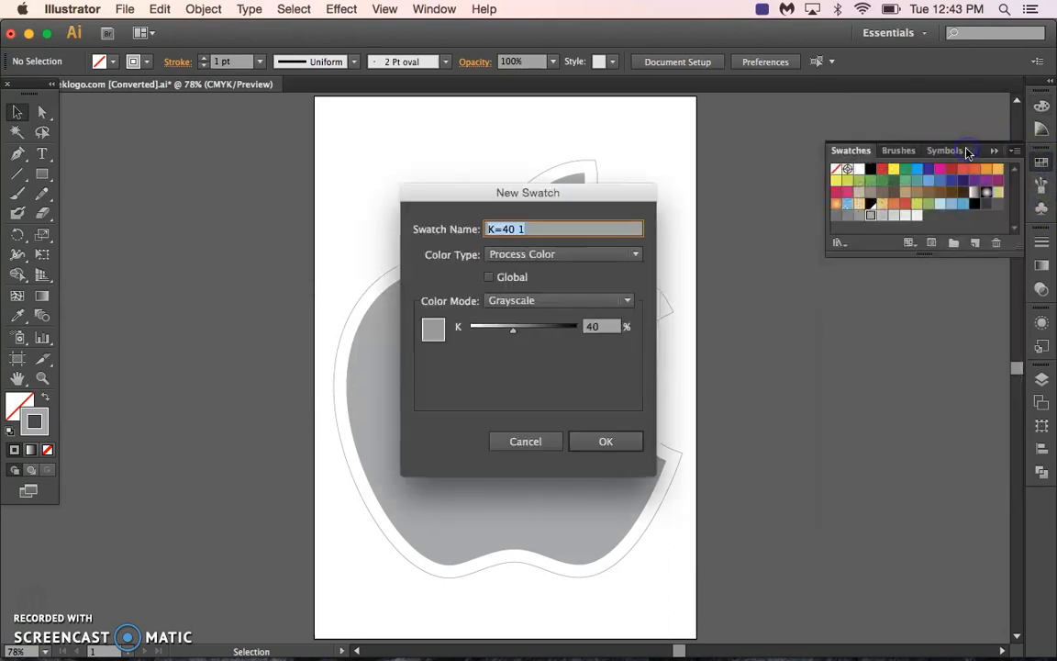
pyautogui.click(588, 256)
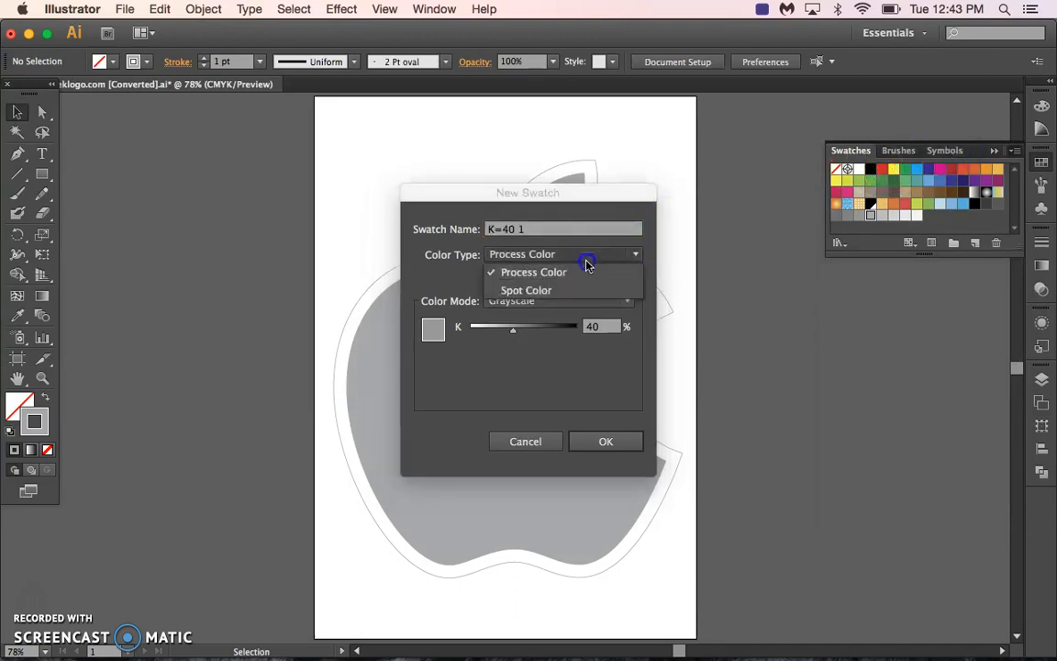
pyautogui.click(574, 290)
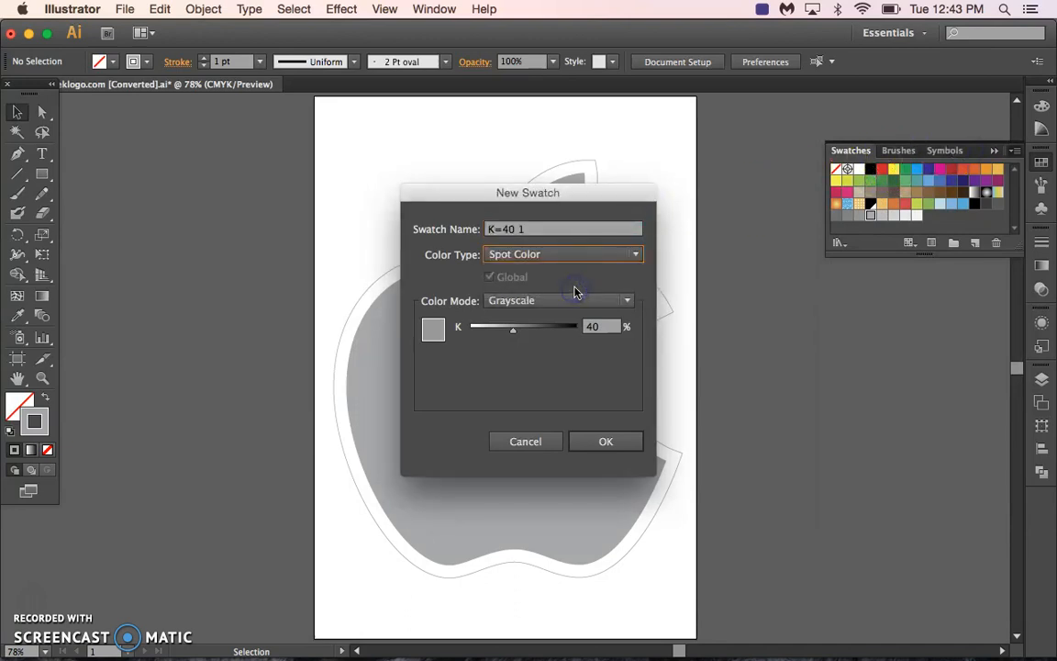
pyautogui.click(514, 228)
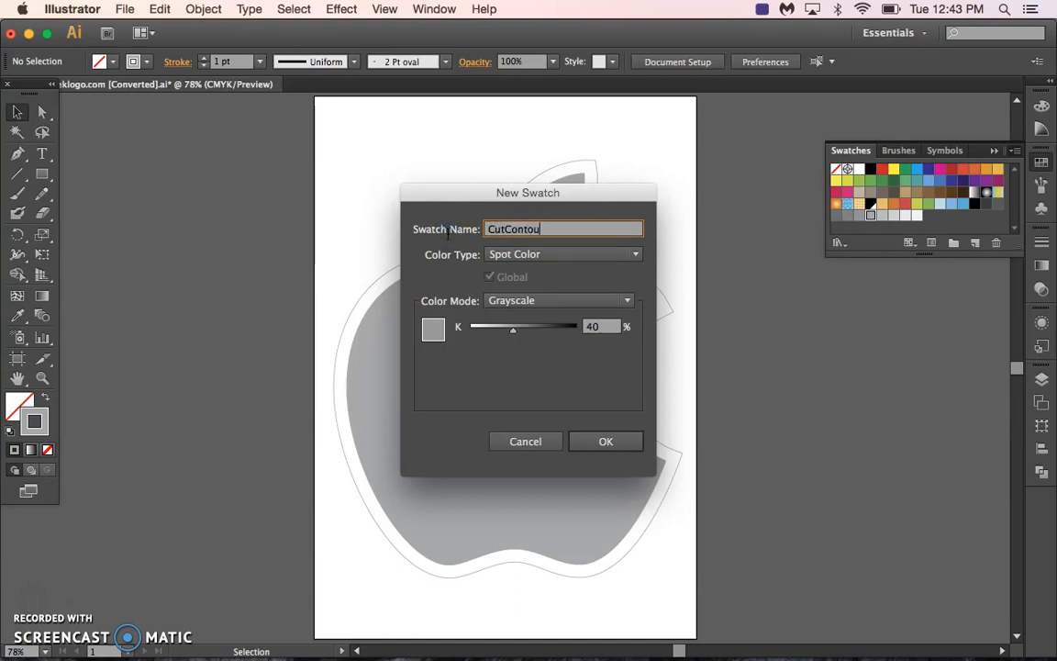
# Mix a green for the swatch in RGB, switch its colour mode to CMYK with magenta at 27%, and create it.
pyautogui.click(516, 303)
pyautogui.click(530, 336)
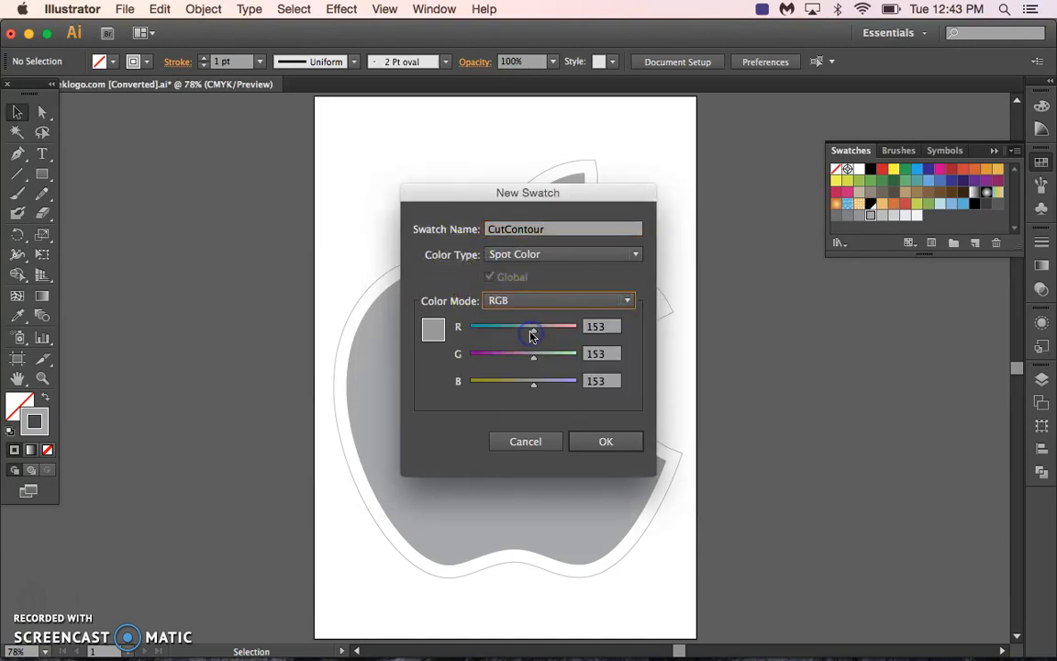
pyautogui.moveTo(536, 334); pyautogui.dragTo(504, 386)
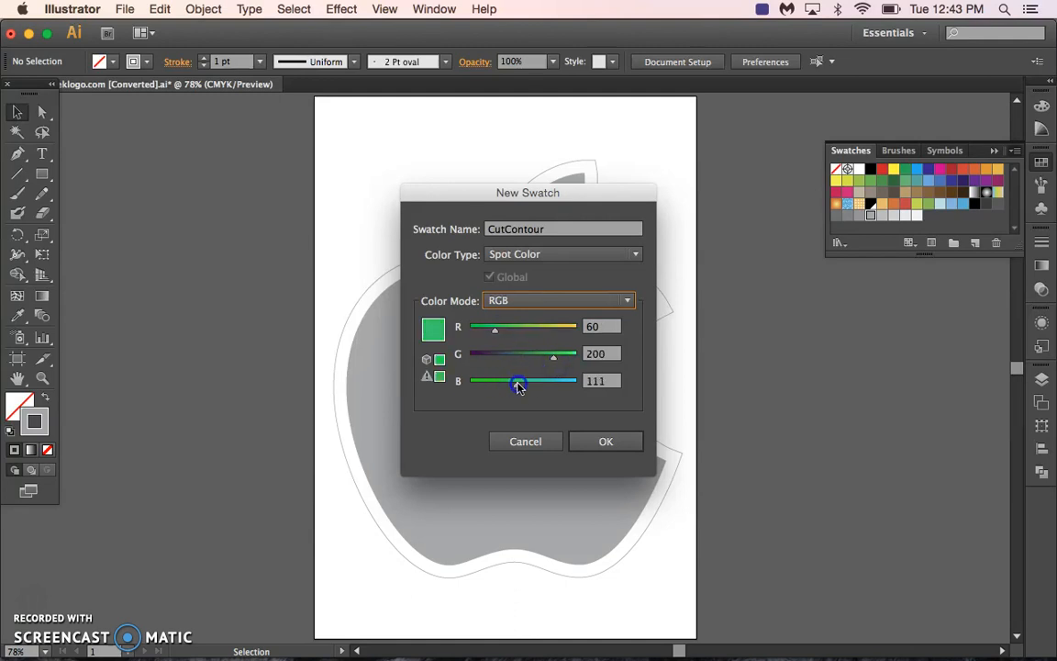
pyautogui.click(464, 301)
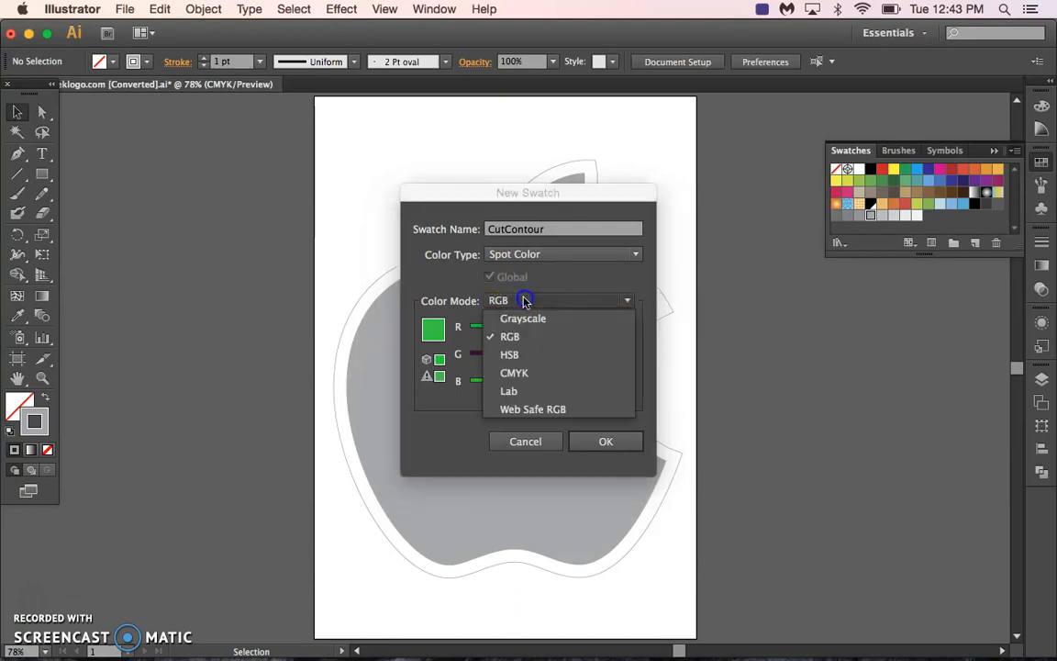
pyautogui.click(548, 373)
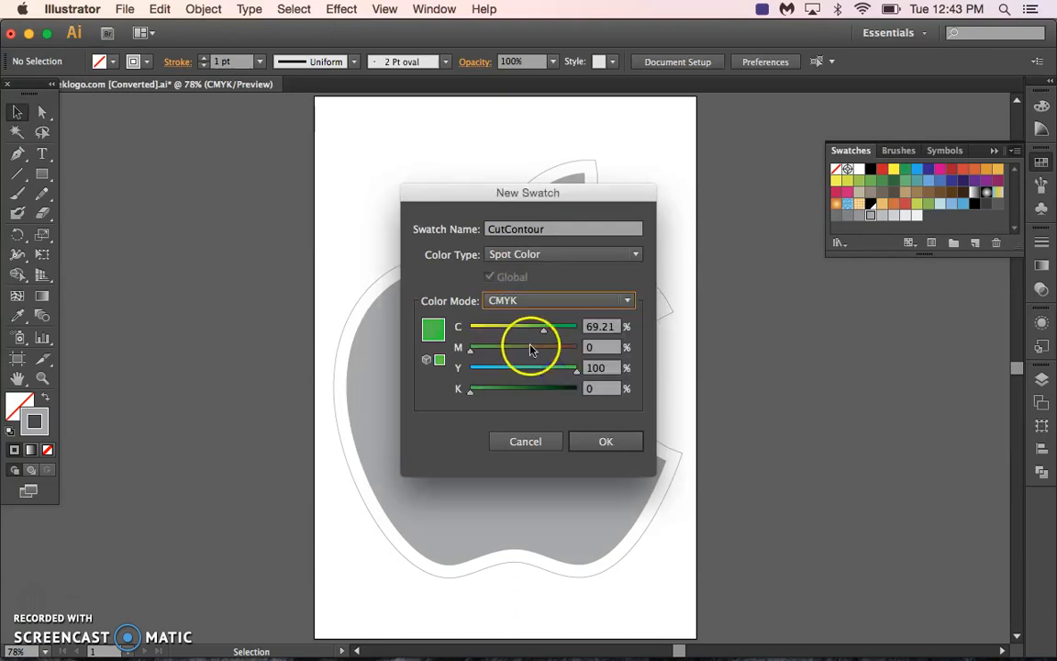
pyautogui.moveTo(483, 345)
pyautogui.mouseDown()
pyautogui.moveTo(513, 356)
pyautogui.moveTo(503, 354)
pyautogui.mouseUp()
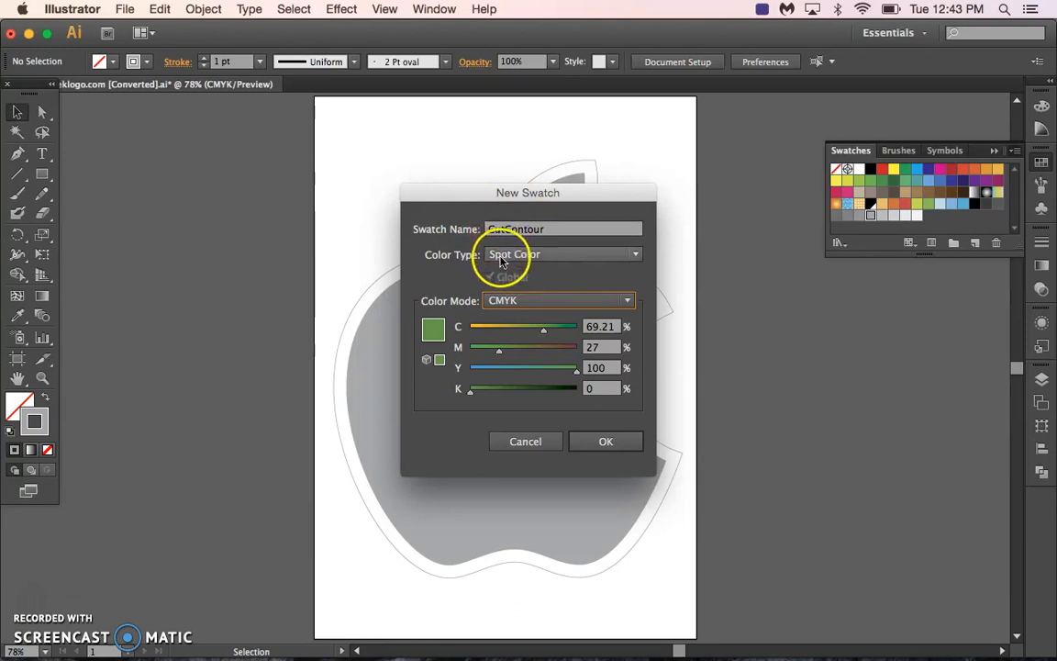
pyautogui.click(606, 441)
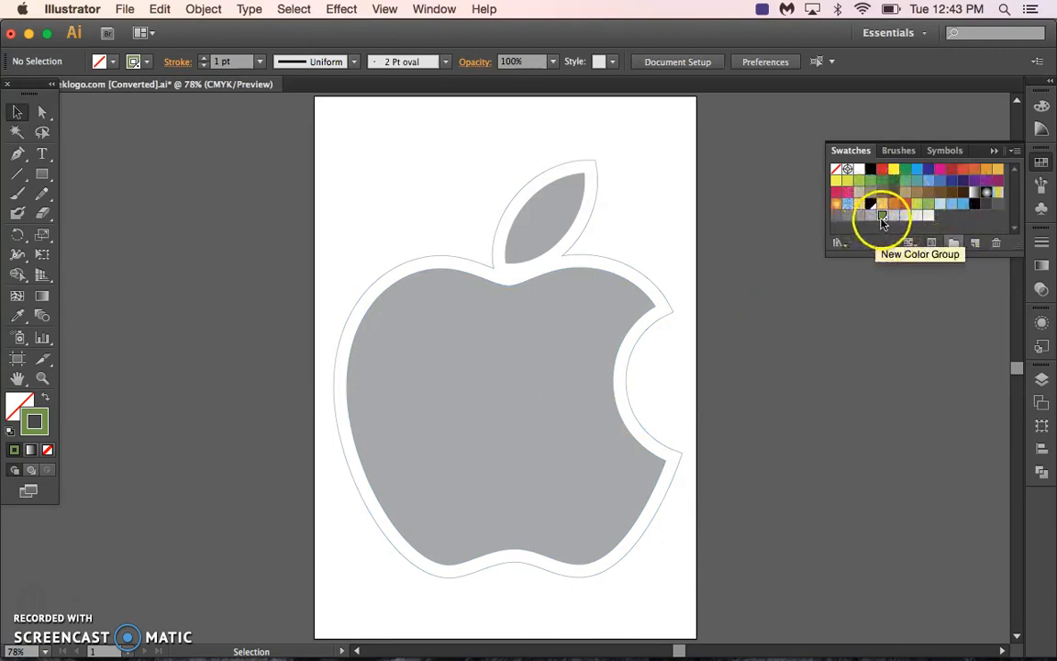
# Apply the green CutContour spot swatch to the stroke of the outer outline and deselect it.
pyautogui.click(530, 176)
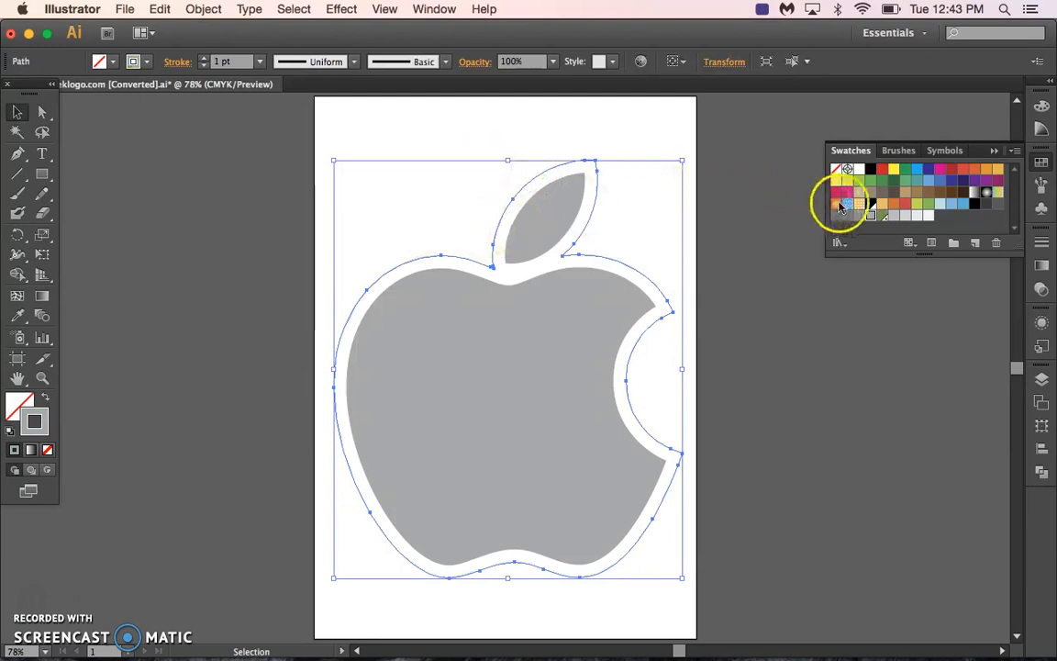
pyautogui.click(882, 217)
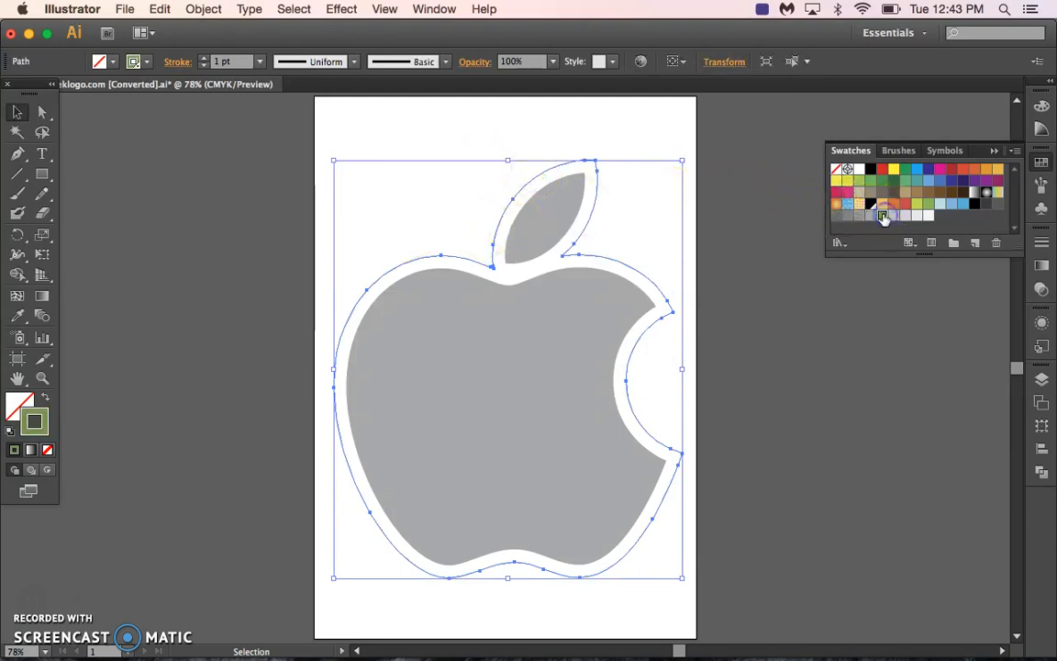
pyautogui.click(663, 124)
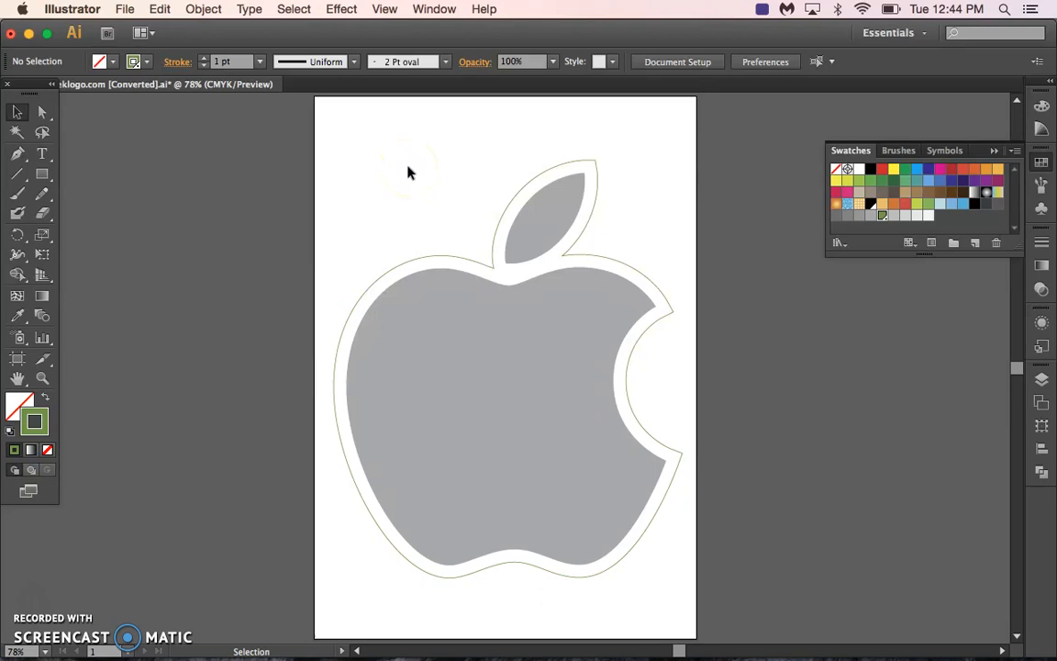
# Select all the artwork, show the rulers, and switch the ruler units to inches.
pyautogui.press('super+a')
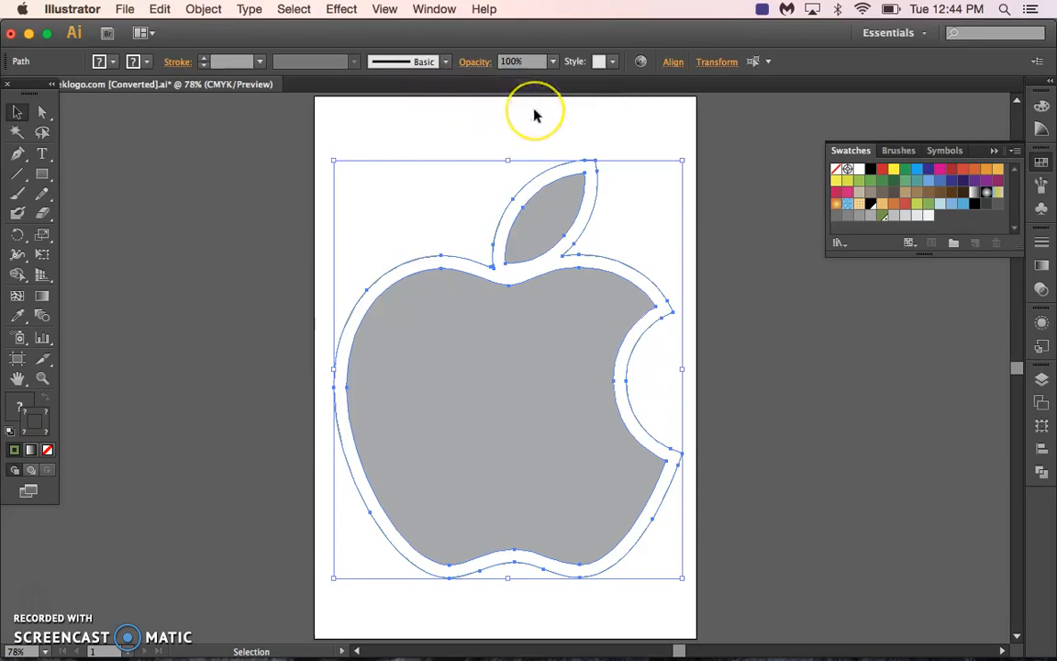
pyautogui.press('super+r')
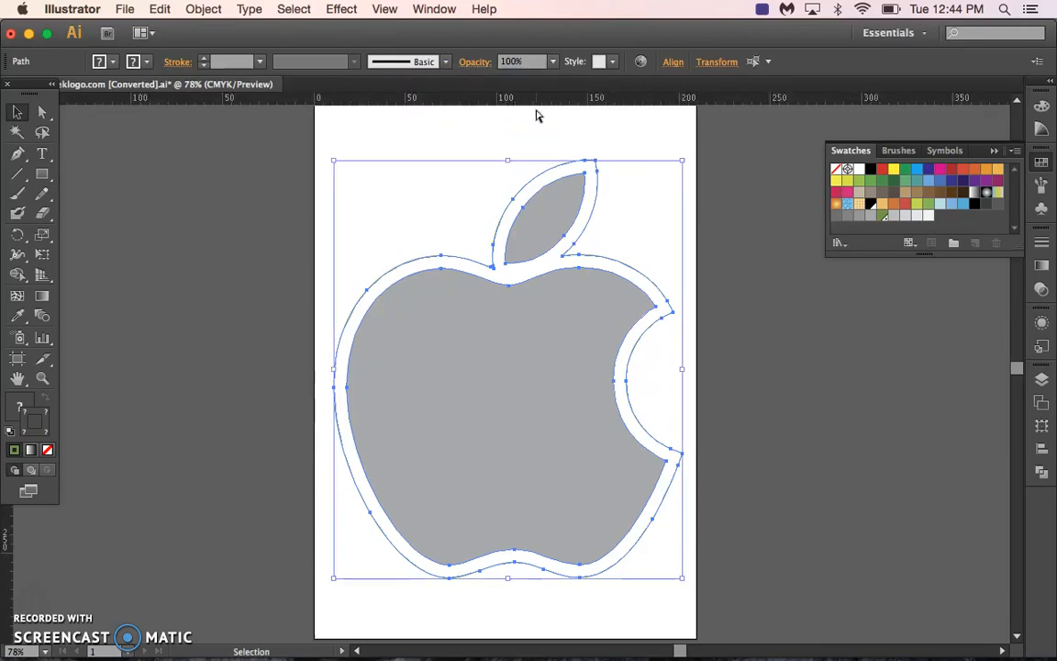
pyautogui.rightClick(476, 99)
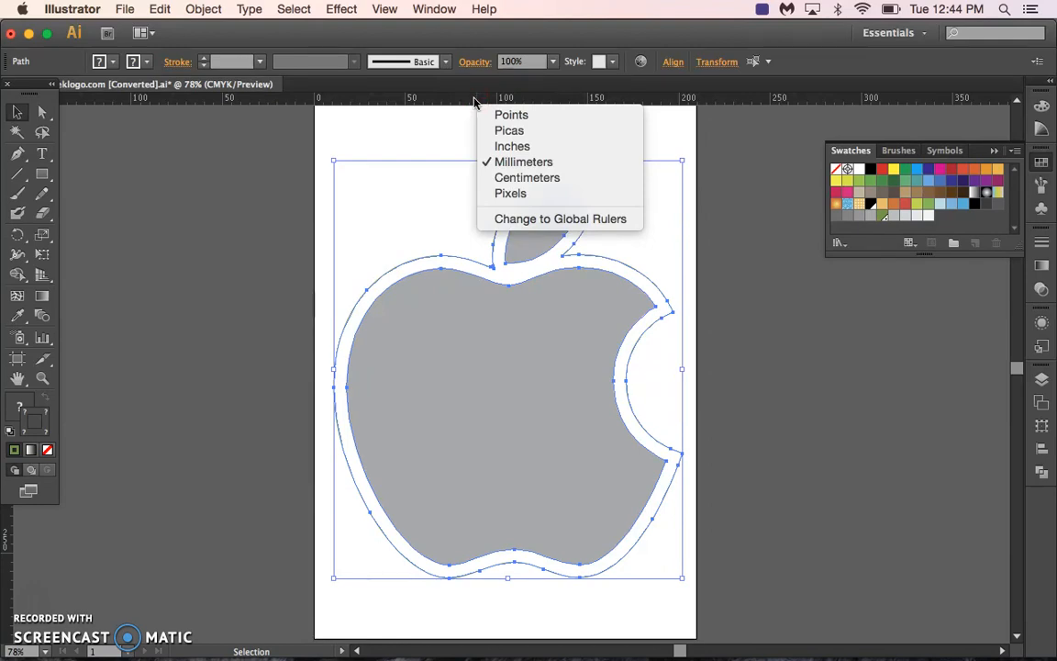
pyautogui.click(503, 146)
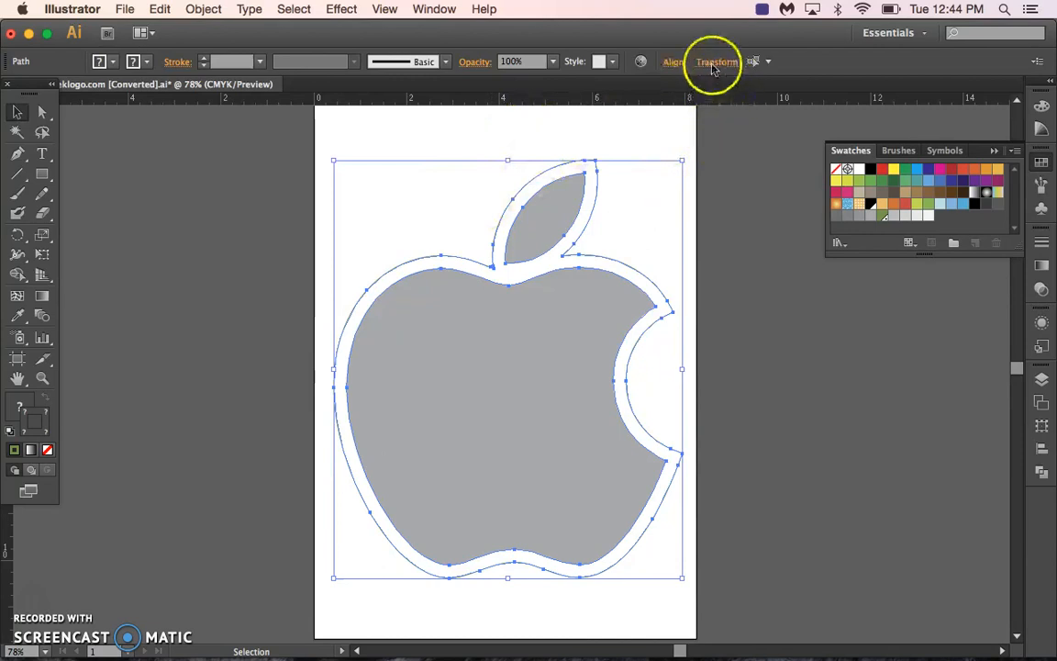
# Scale the selected logo and outline proportionally to a height of 4 in and deselect them.
pyautogui.click(721, 66)
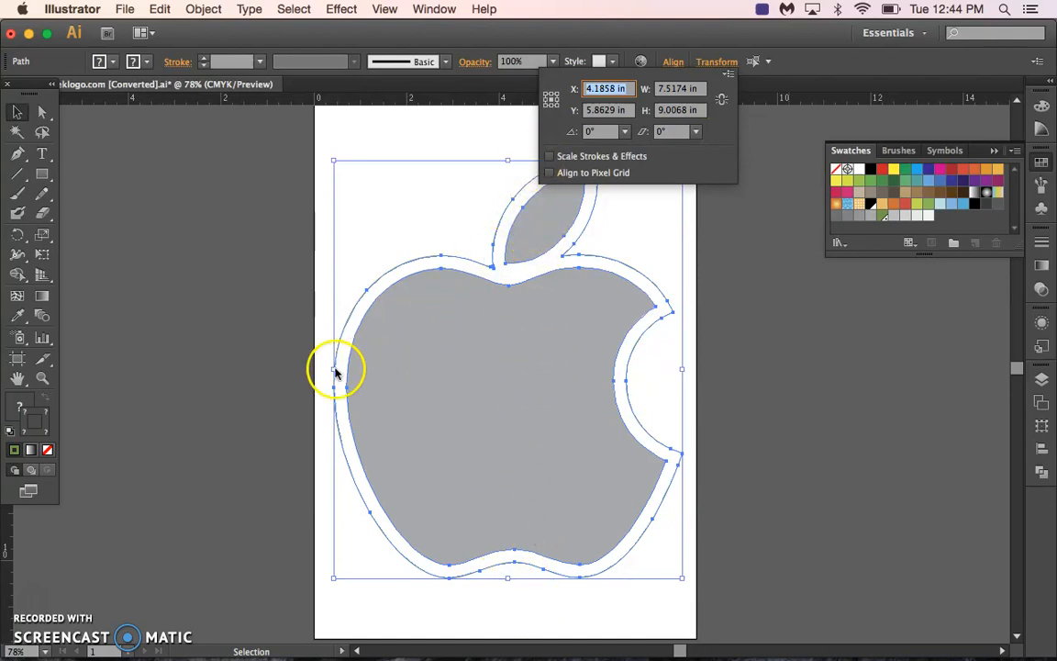
pyautogui.click(701, 112)
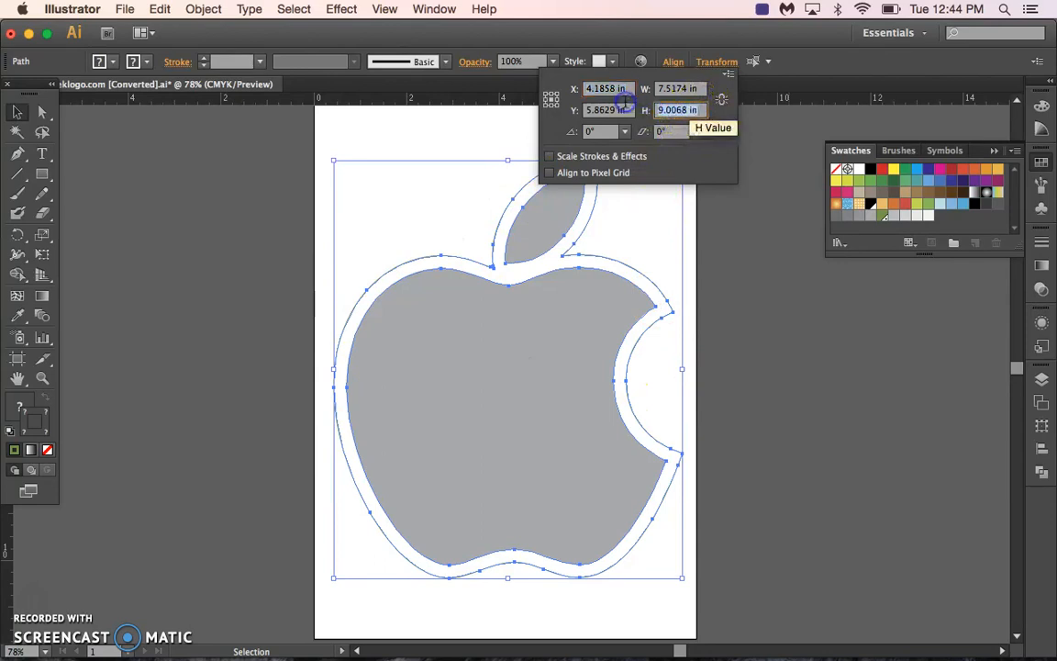
pyautogui.click(723, 100)
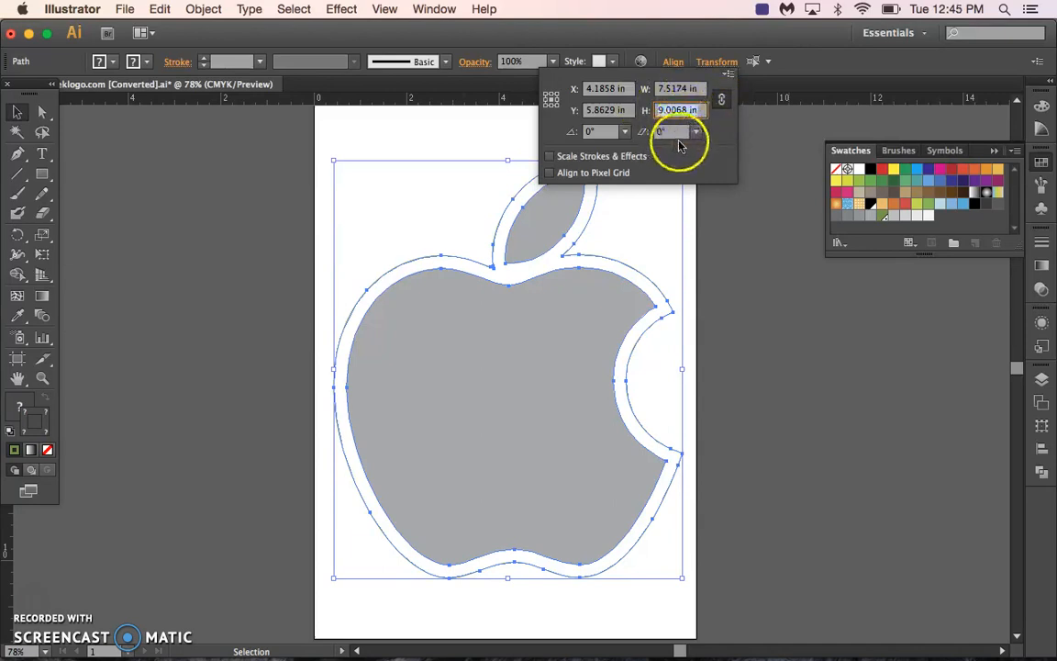
pyautogui.write('4')
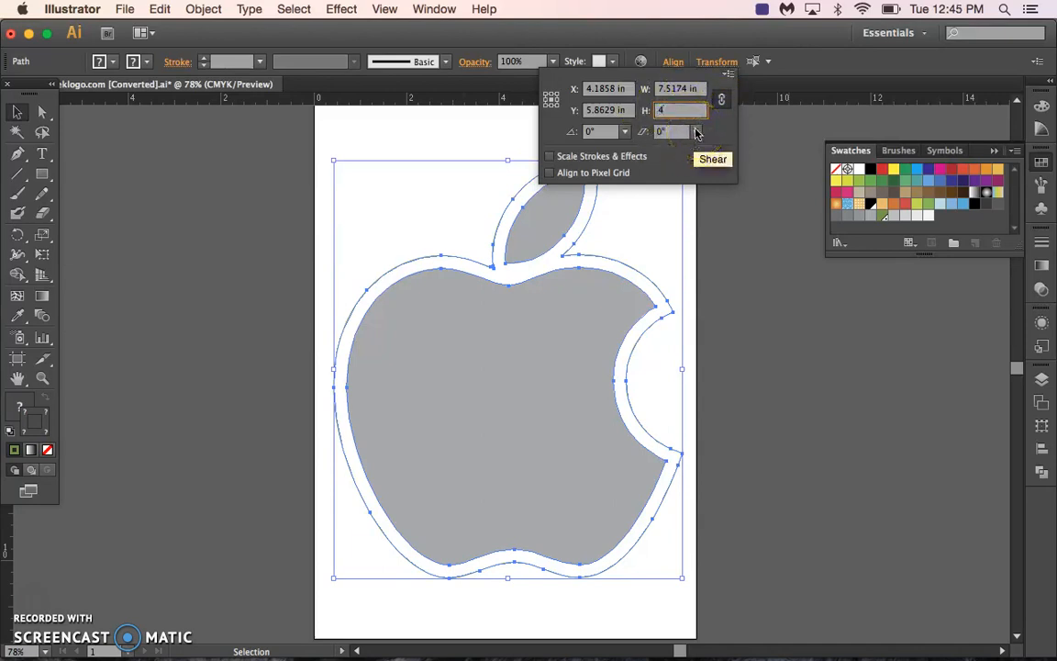
pyautogui.press('Return')
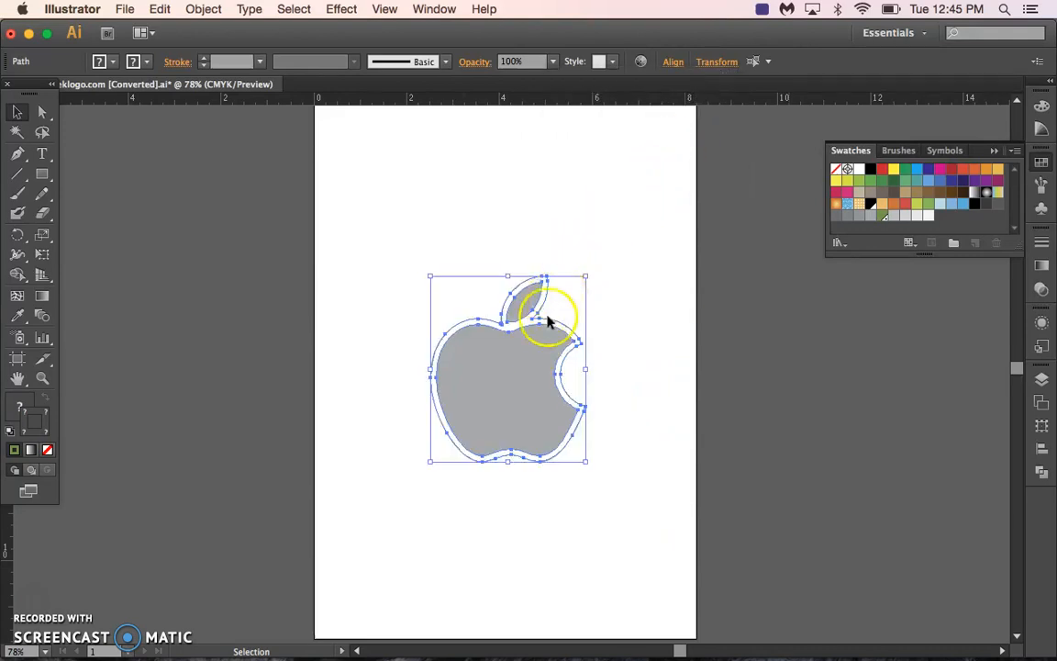
pyautogui.click(514, 244)
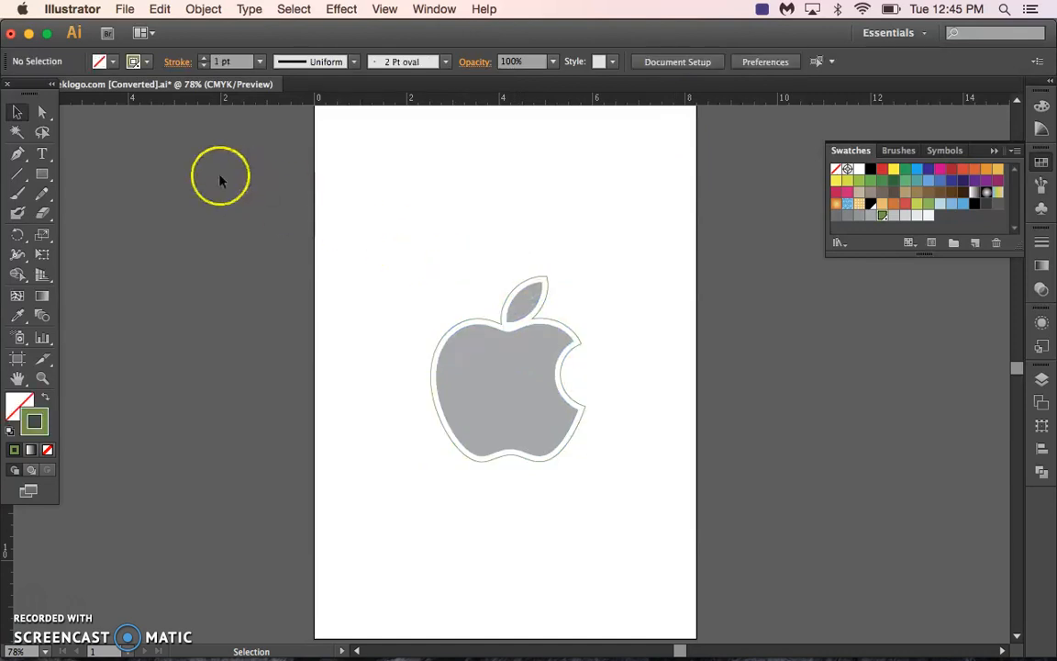
# Draw a rectangle around the whole apple logo and pull its left and upper edges in closer to the outline.
pyautogui.click(41, 173)
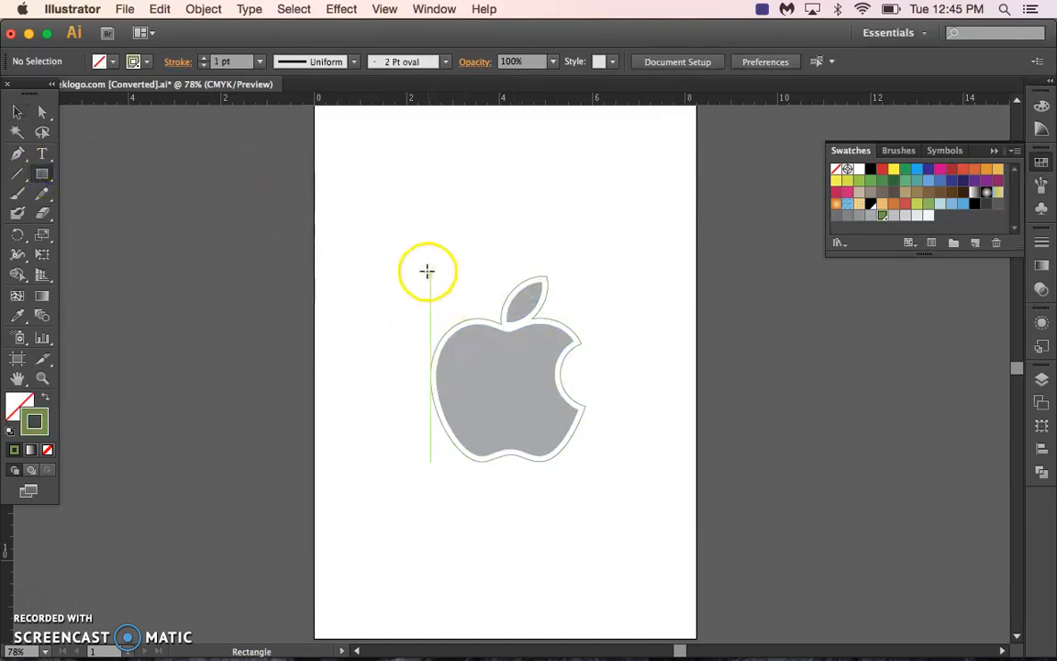
pyautogui.moveTo(420, 263); pyautogui.dragTo(589, 465)
pyautogui.click(16, 111)
pyautogui.moveTo(420, 366); pyautogui.dragTo(427, 366)
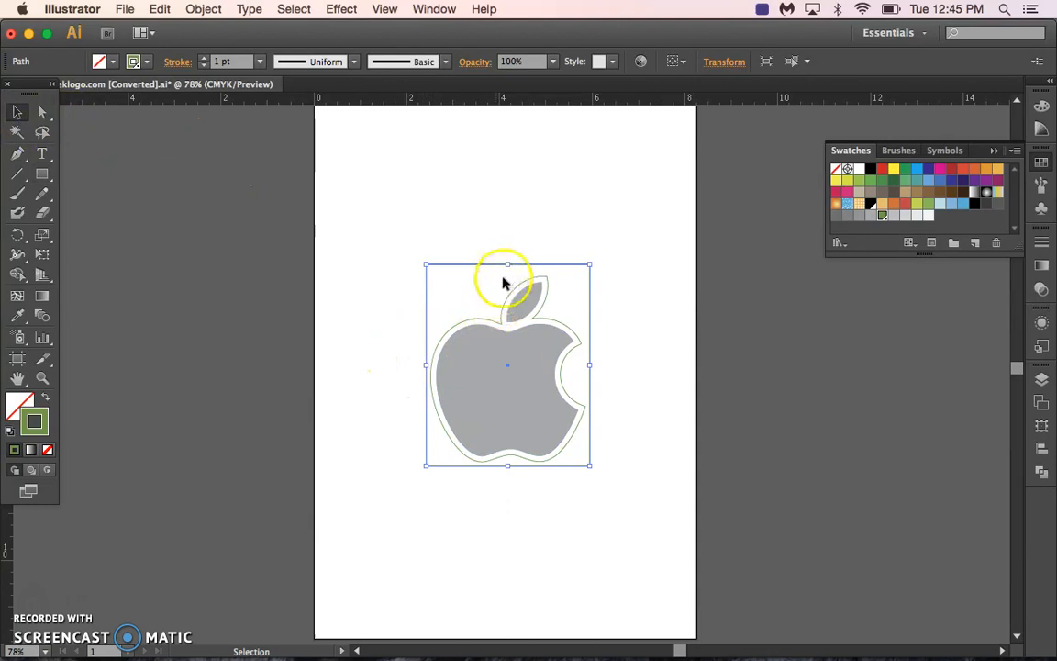
pyautogui.moveTo(507, 267); pyautogui.dragTo(507, 272)
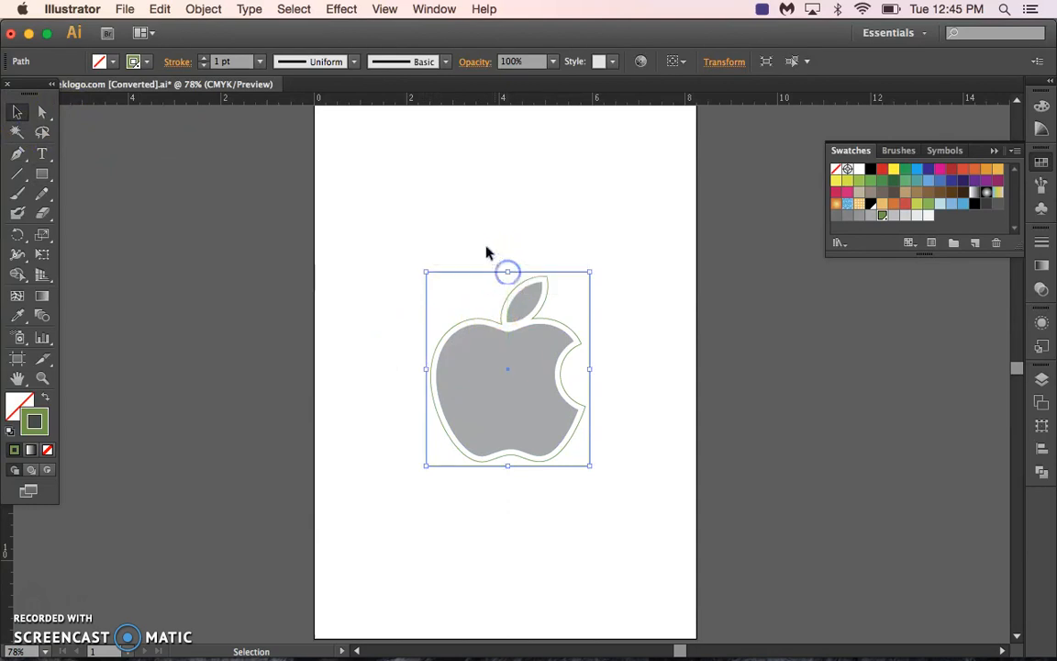
pyautogui.click(483, 244)
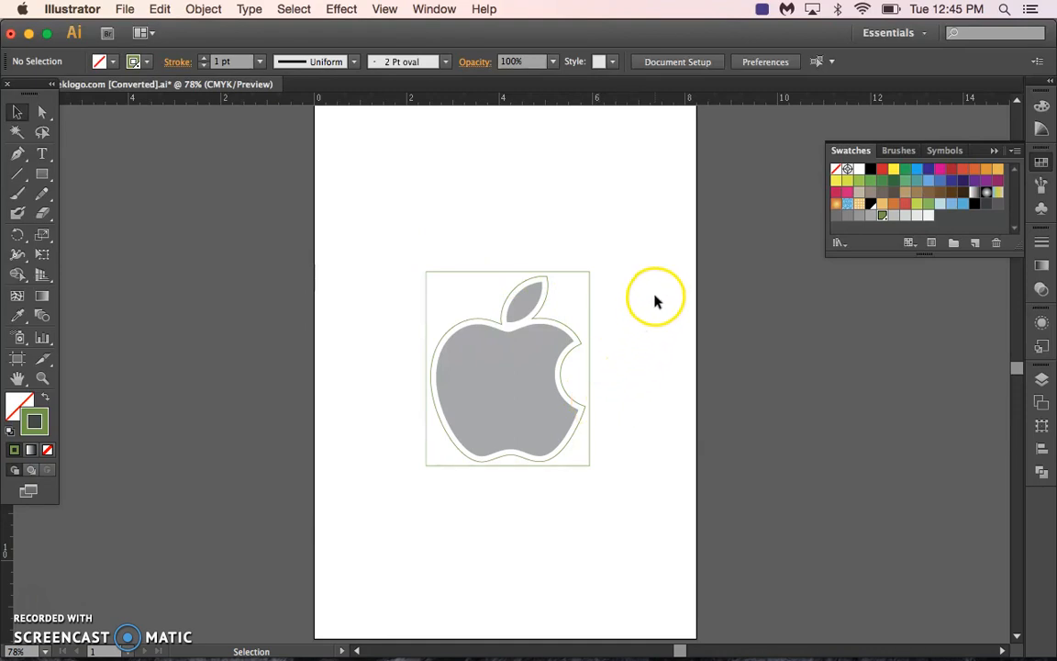
# Set the stroke weight of both the surrounding rectangle and the apple's offset outline to 0.25 pt.
pyautogui.click(483, 277)
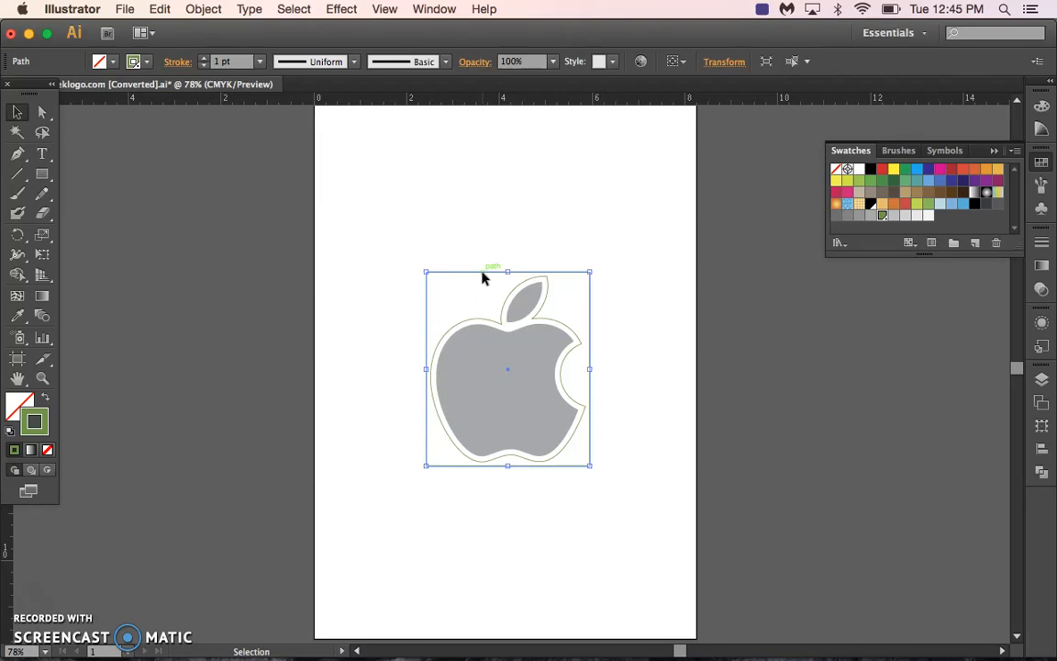
pyautogui.click(260, 61)
pyautogui.click(275, 80)
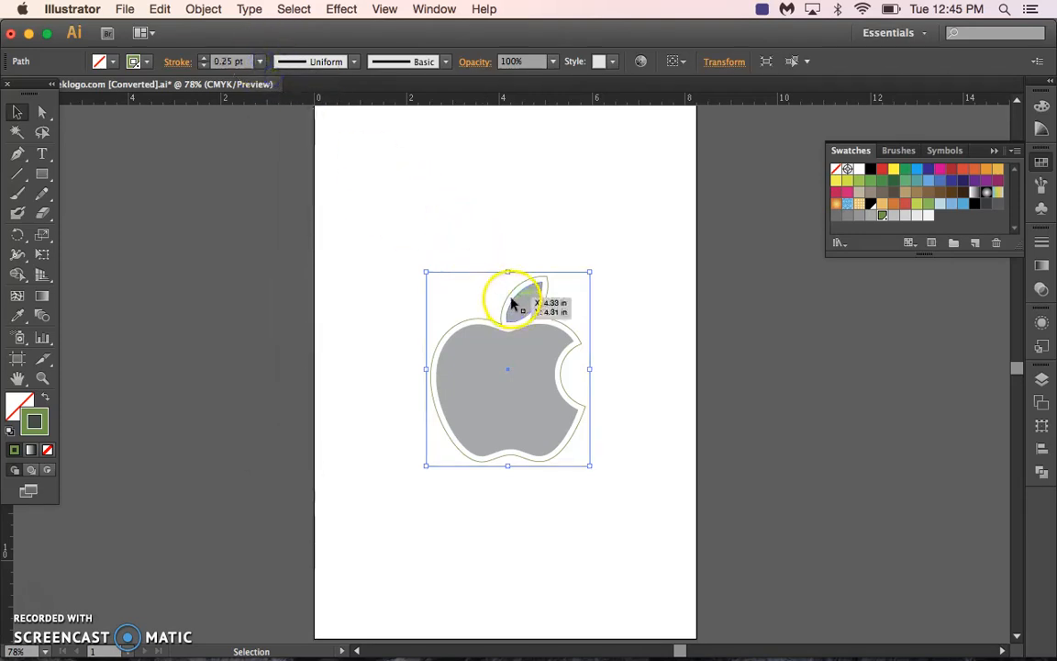
pyautogui.click(508, 299)
pyautogui.click(260, 61)
pyautogui.click(278, 80)
pyautogui.click(557, 309)
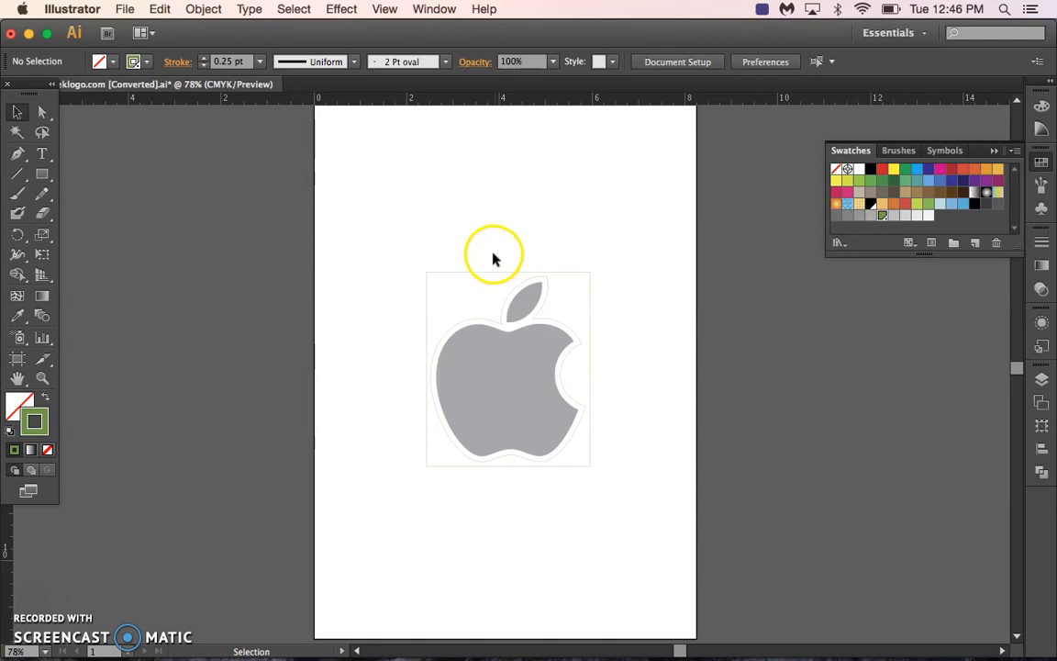
# Select the surrounding rectangle, copy it, and paste the copy in place.
pyautogui.click(42, 378)
pyautogui.click(503, 394)
pyautogui.click(542, 368)
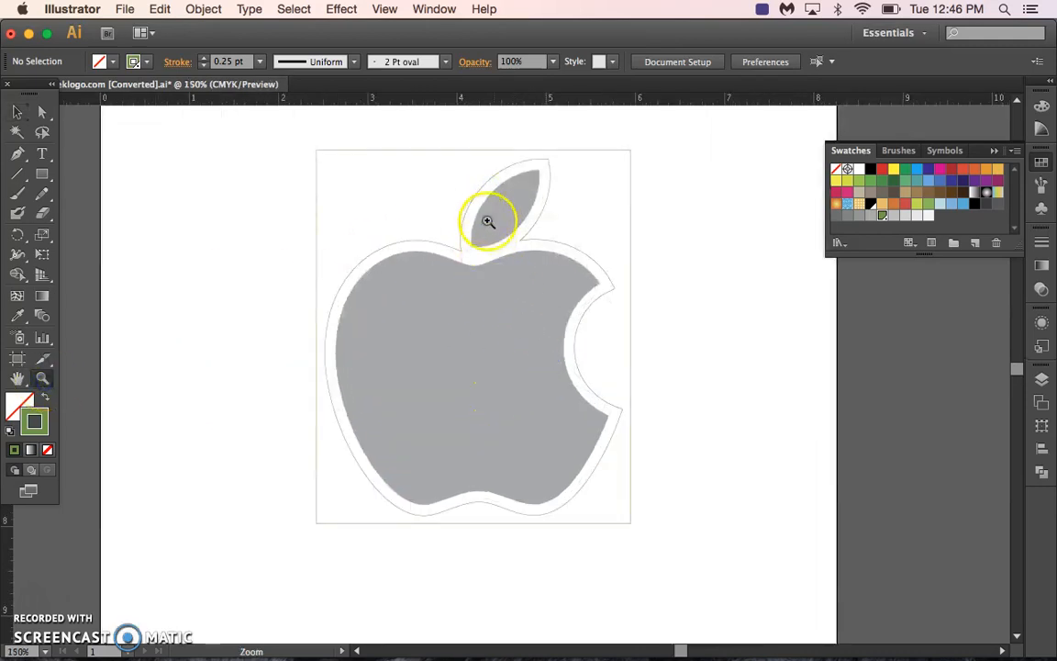
pyautogui.click(16, 111)
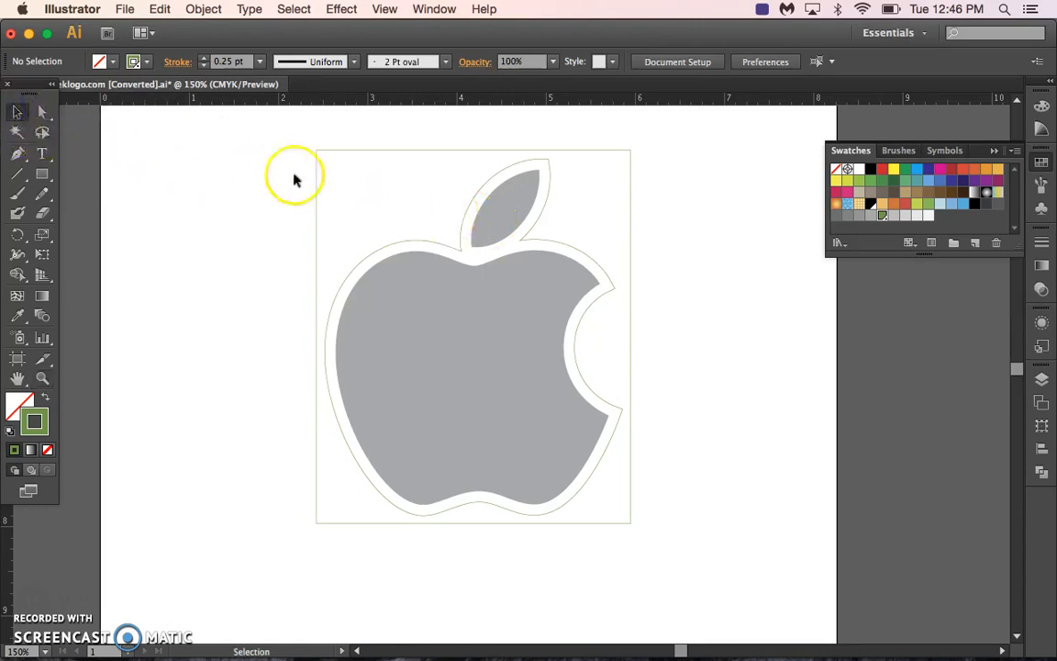
pyautogui.click(377, 150)
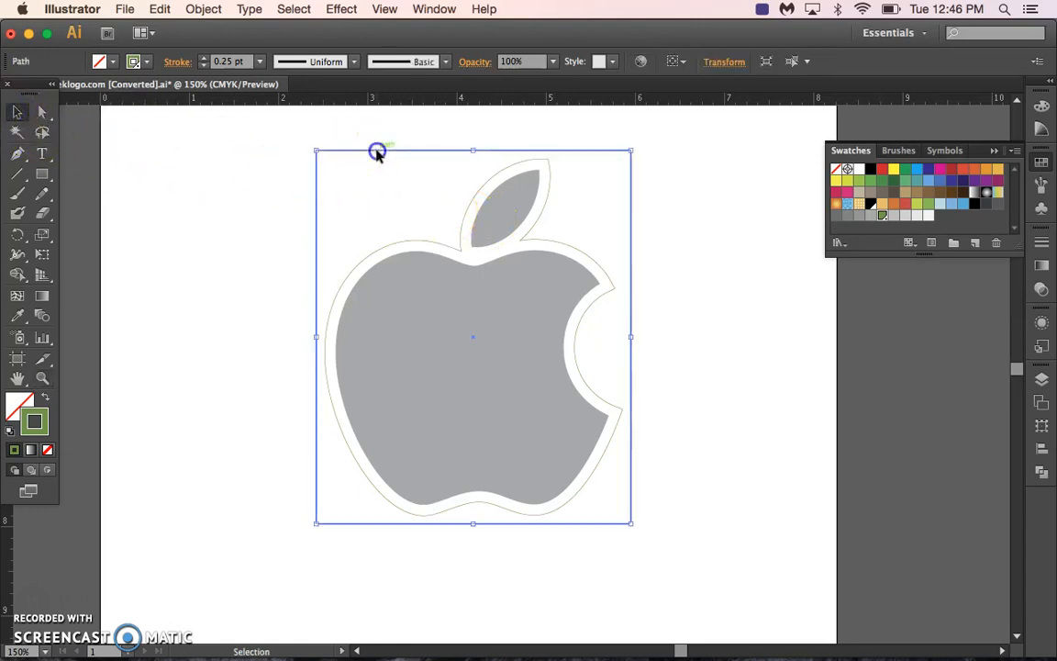
pyautogui.click(163, 9)
pyautogui.click(180, 86)
pyautogui.click(162, 10)
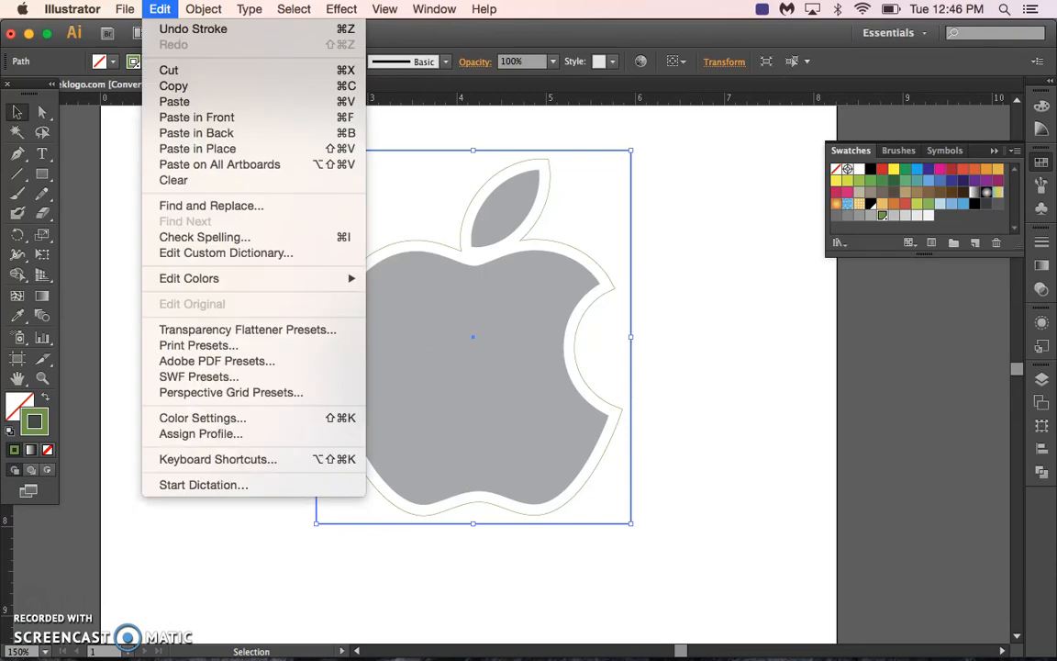
pyautogui.click(224, 156)
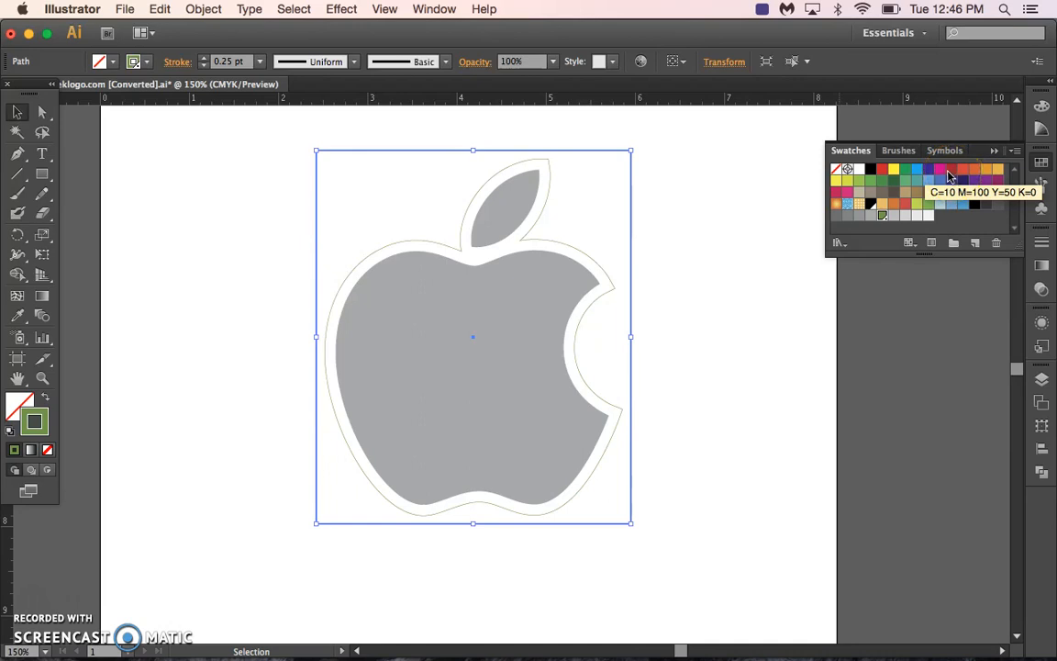
# Stroke the pasted rectangle in red and save that colour as a Spot Color swatch named PerfCutContour.
pyautogui.click(881, 169)
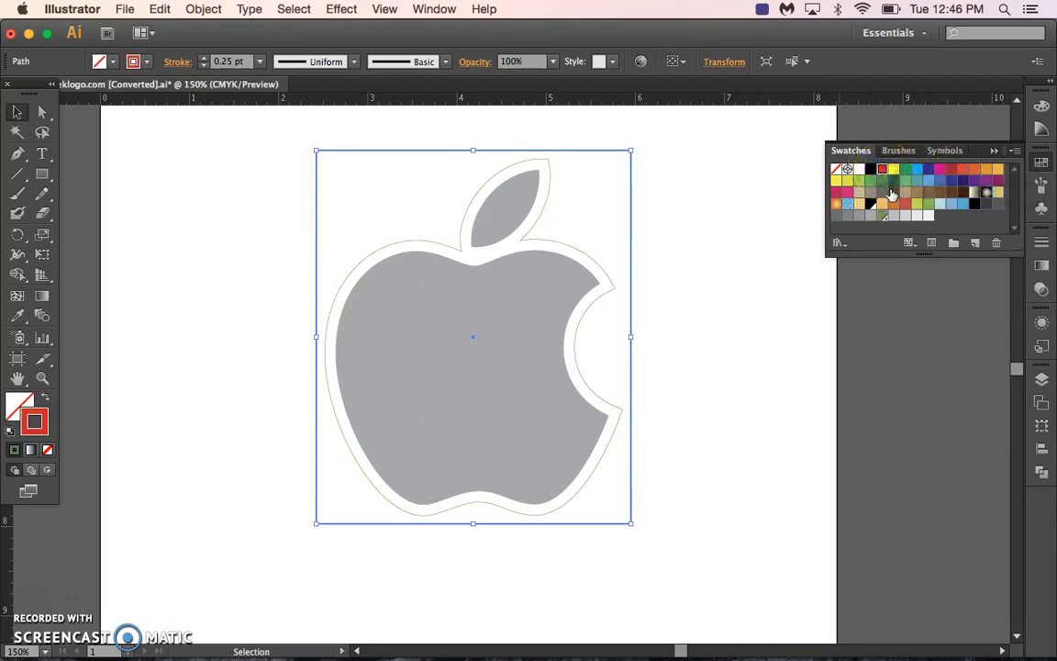
pyautogui.click(1015, 152)
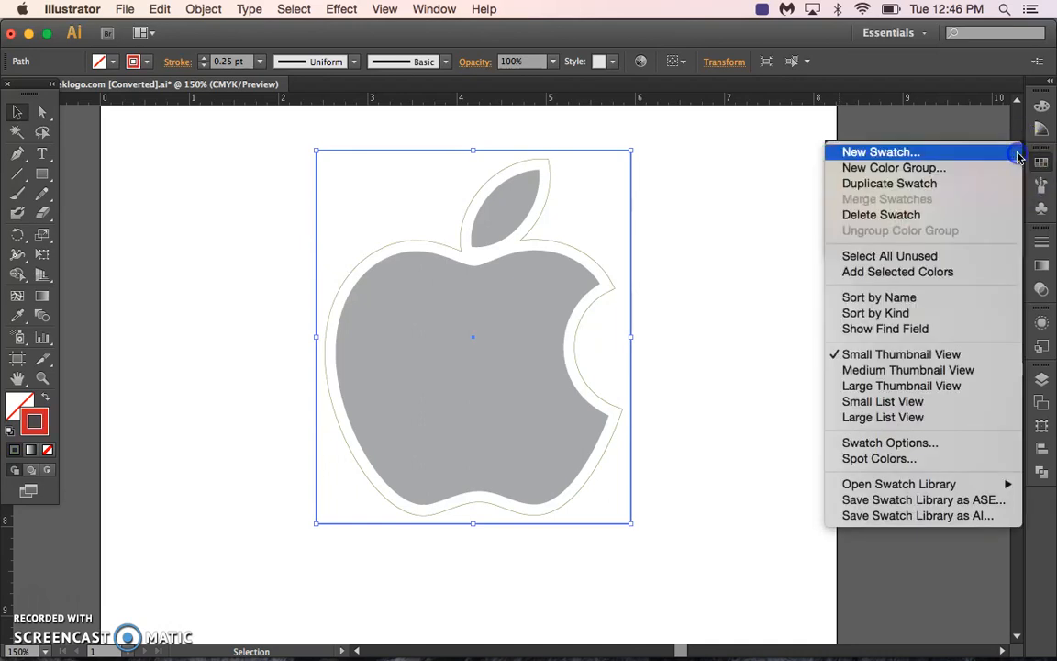
pyautogui.click(886, 152)
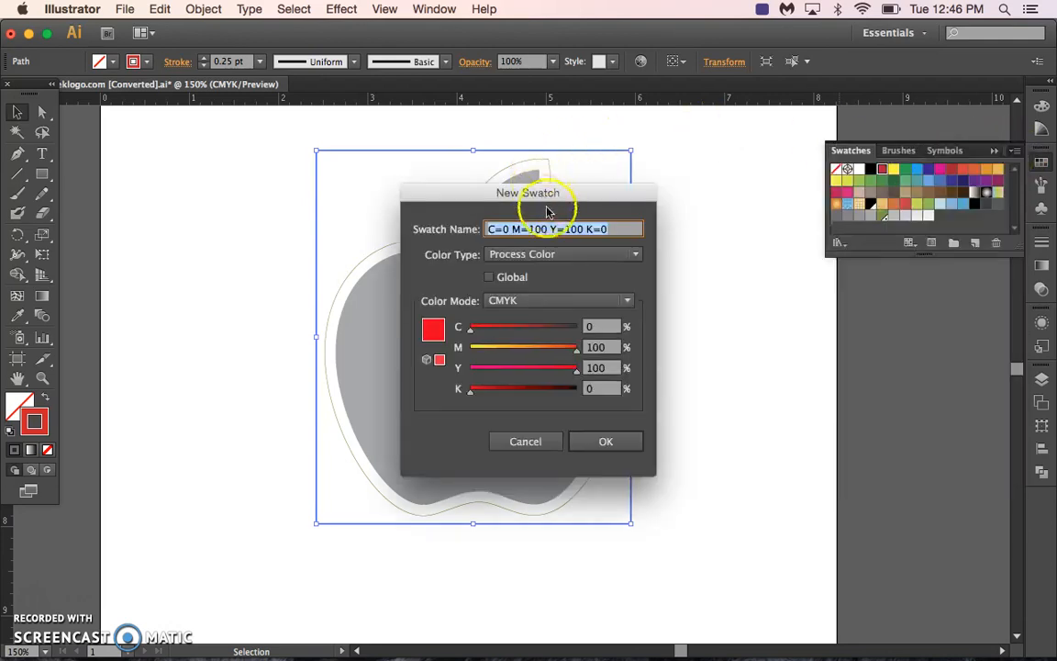
pyautogui.click(520, 257)
pyautogui.click(532, 291)
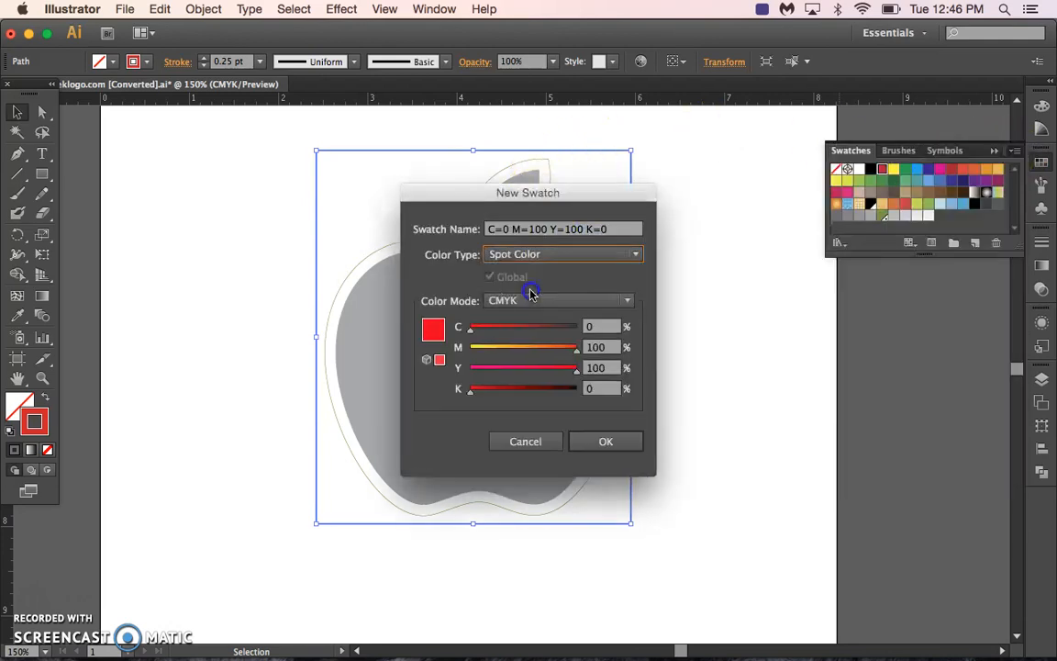
pyautogui.moveTo(628, 229); pyautogui.dragTo(456, 200)
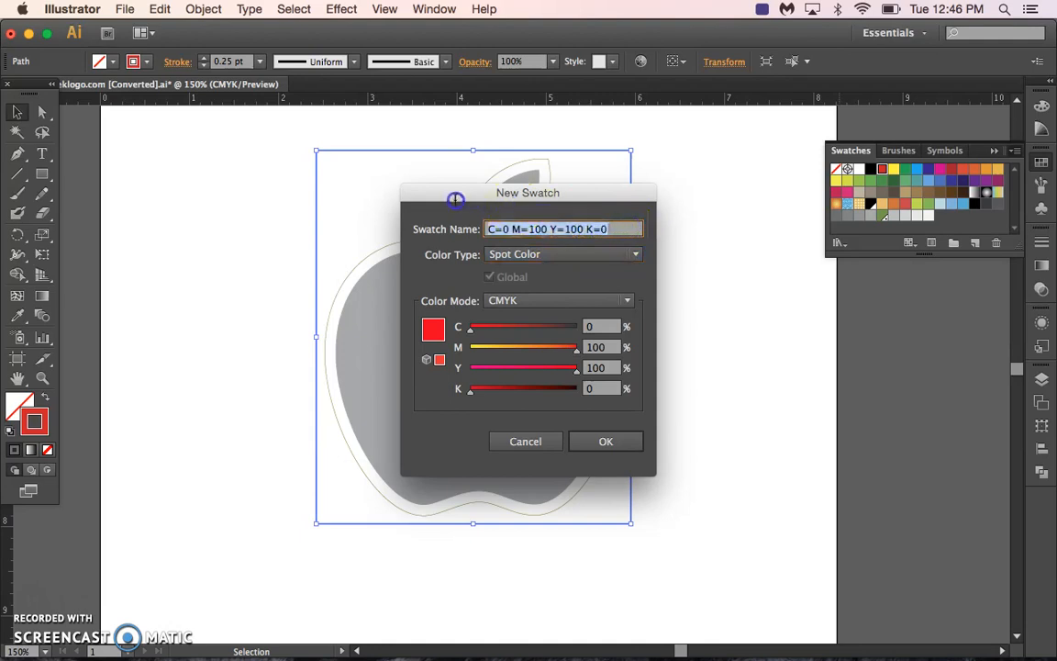
pyautogui.write('PerfCutContour')
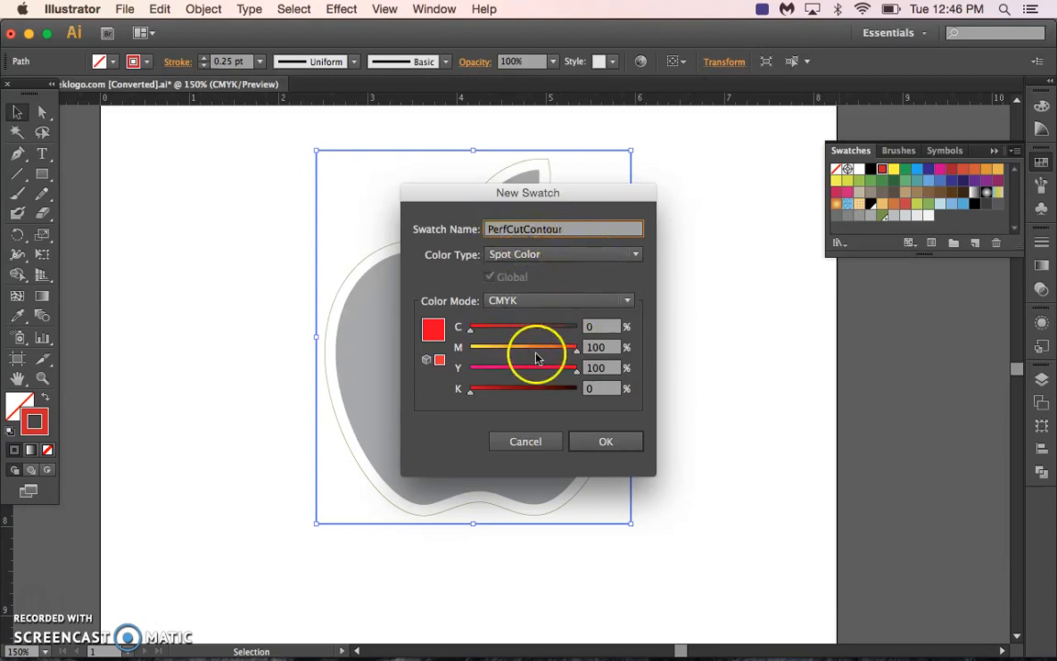
pyautogui.click(607, 442)
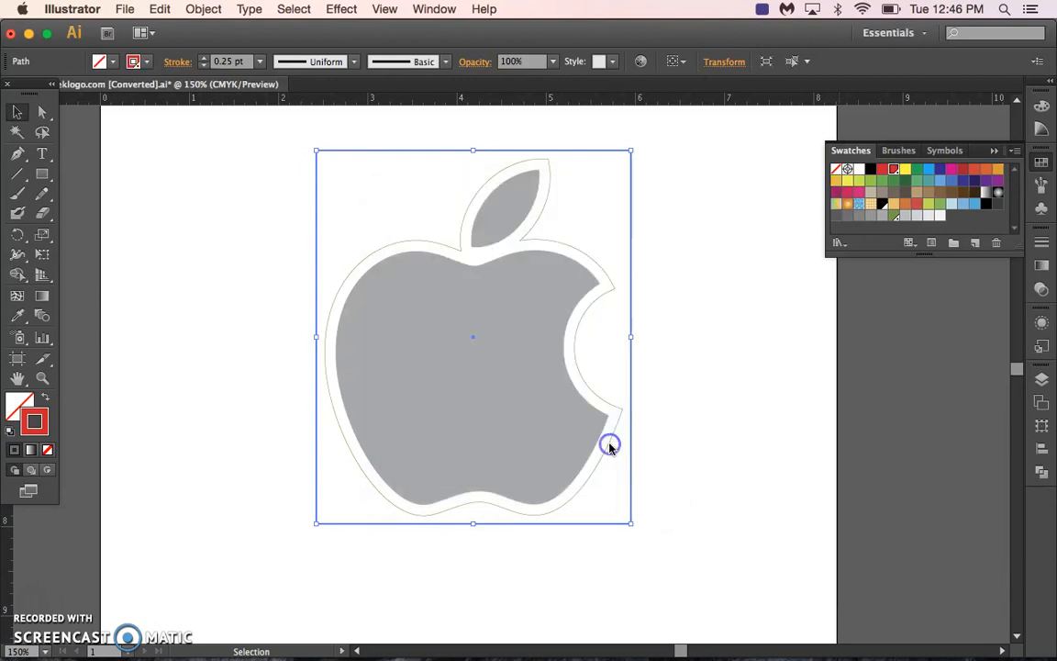
pyautogui.click(696, 260)
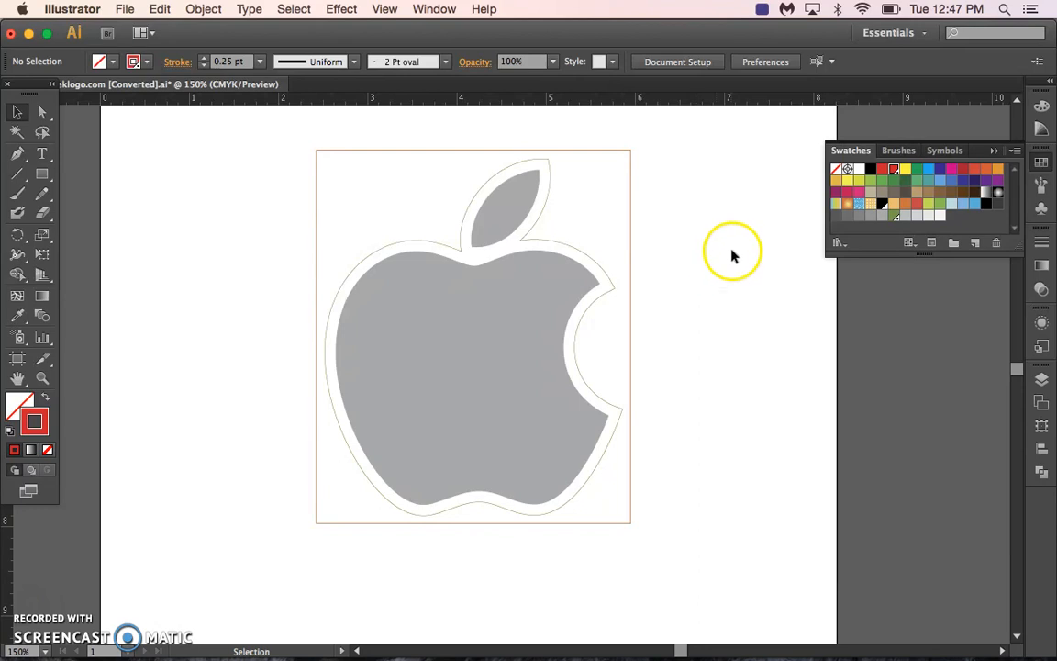
# Select the logo with its outlines, fit the artboard to the artwork bounds, and deselect everything.
pyautogui.moveTo(266, 133); pyautogui.dragTo(693, 566)
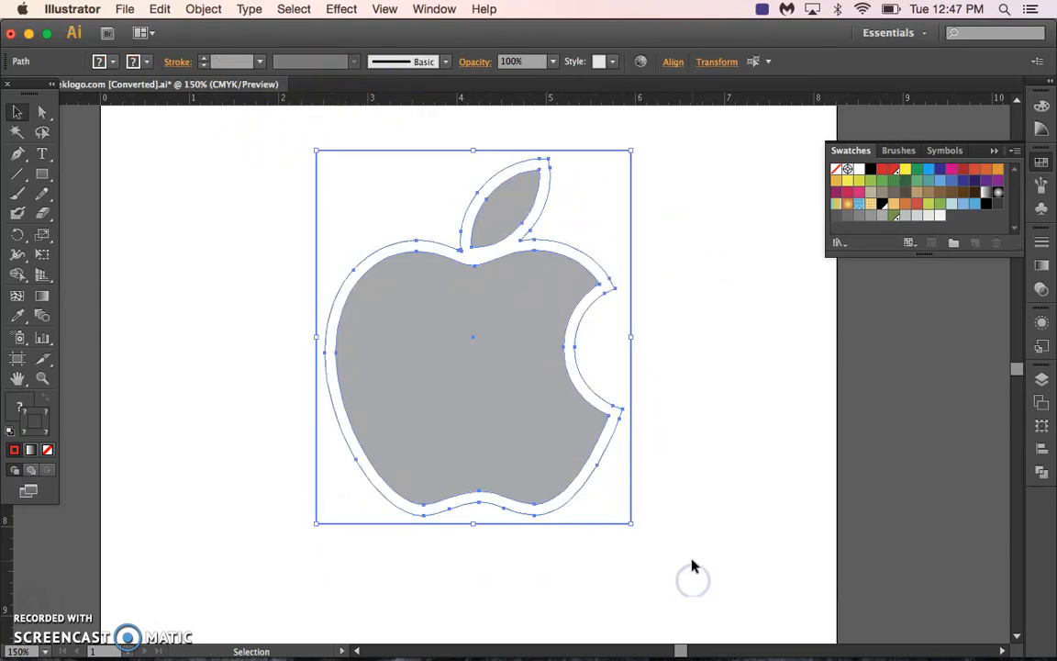
pyautogui.click(203, 8)
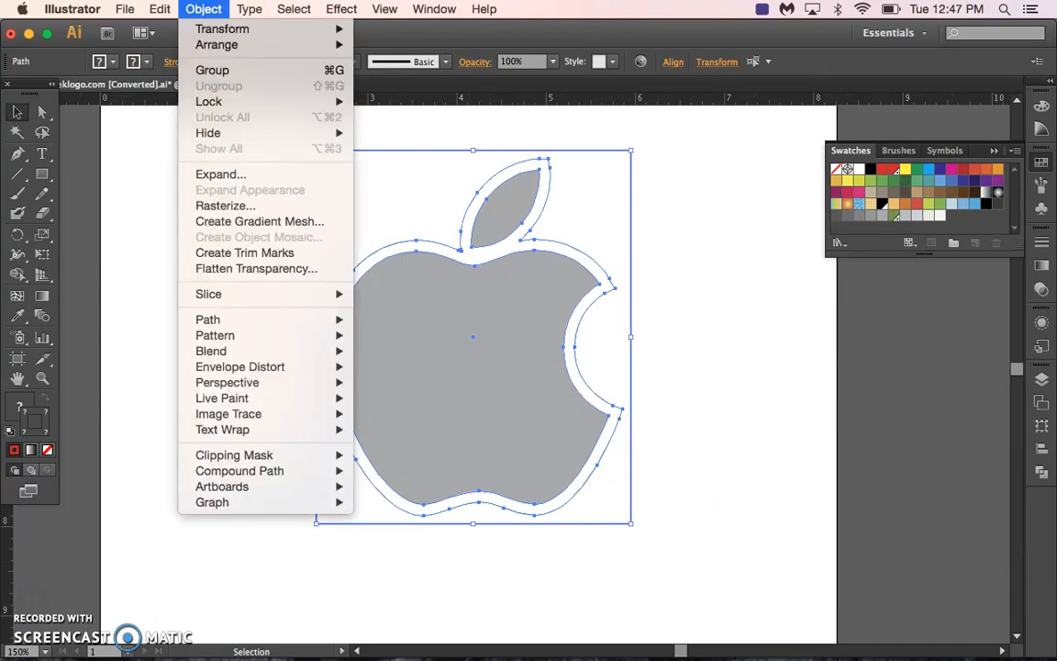
pyautogui.moveTo(340, 491)
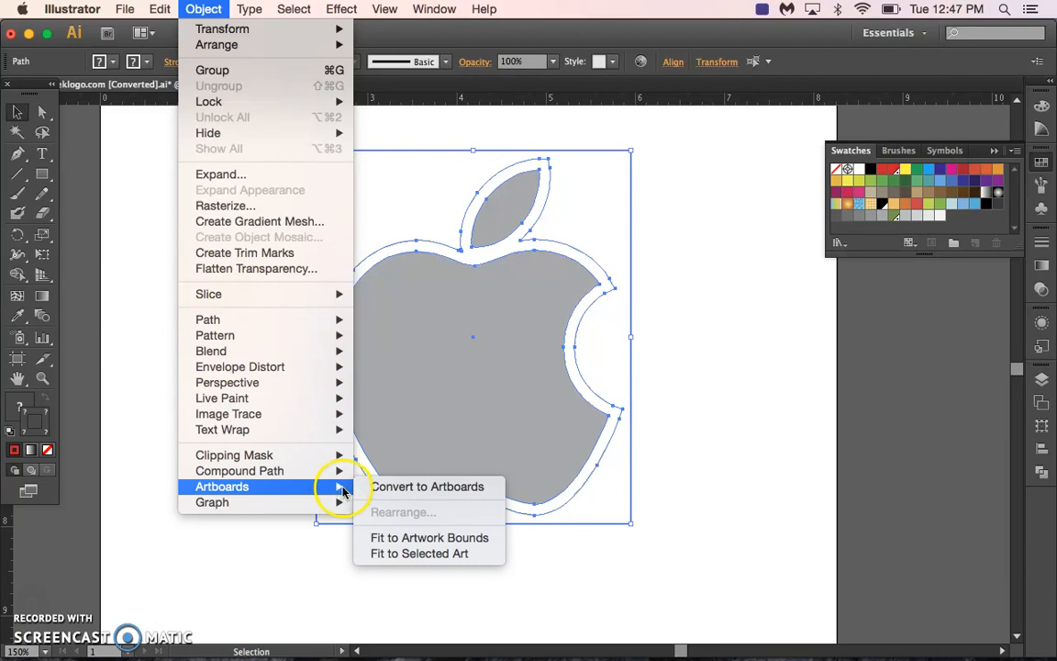
pyautogui.click(420, 540)
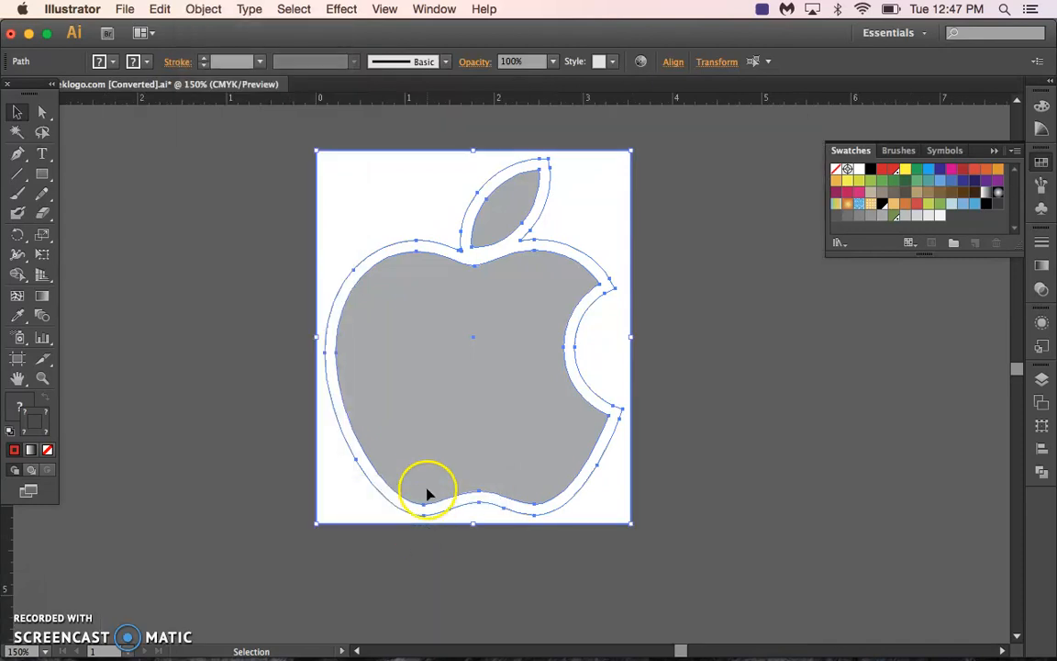
pyautogui.click(210, 319)
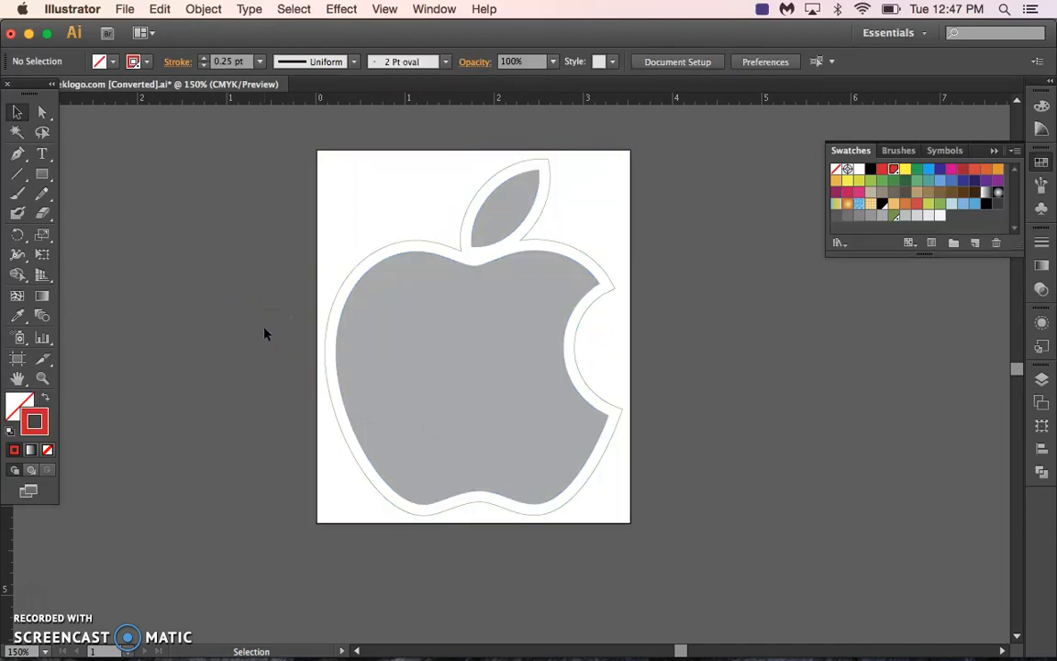
# Save the artwork to the Desktop as AppleLogo.eps in Illustrator EPS format, using the Illustrator CS6 EPS version with the default EPS options.
pyautogui.moveTo(121, 9); pyautogui.dragTo(147, 148)
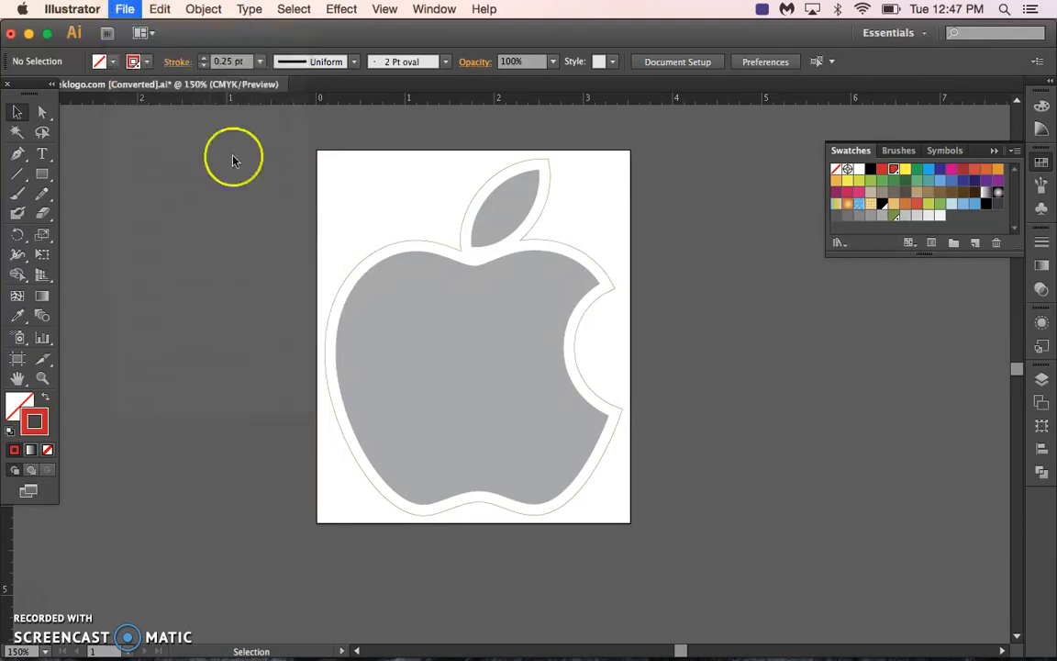
pyautogui.click(499, 262)
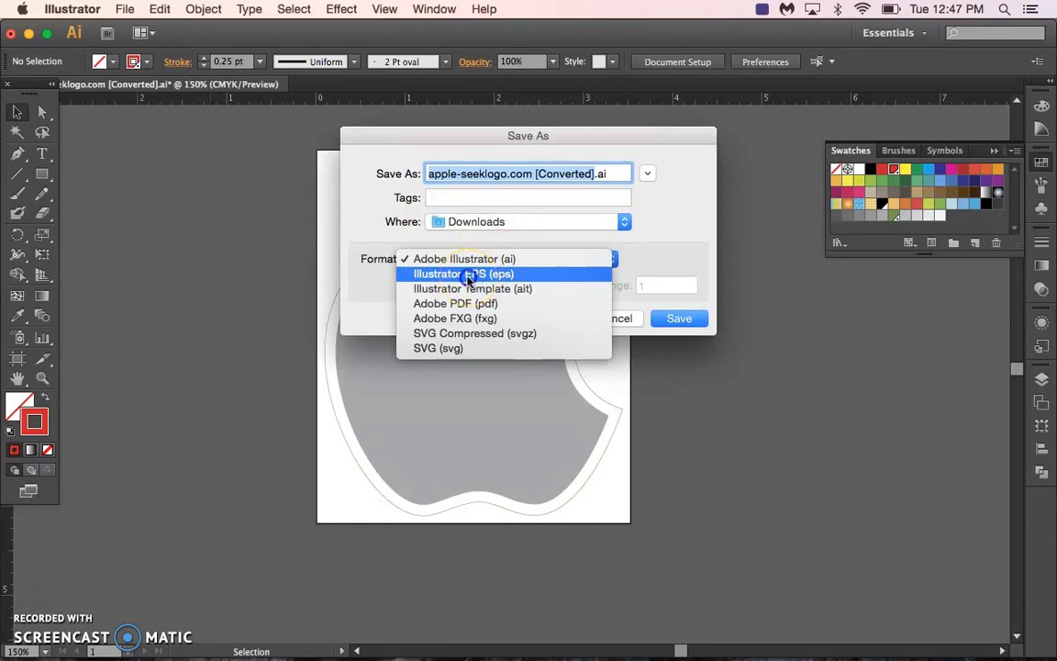
pyautogui.click(468, 274)
pyautogui.write('AppleLogo.eps')
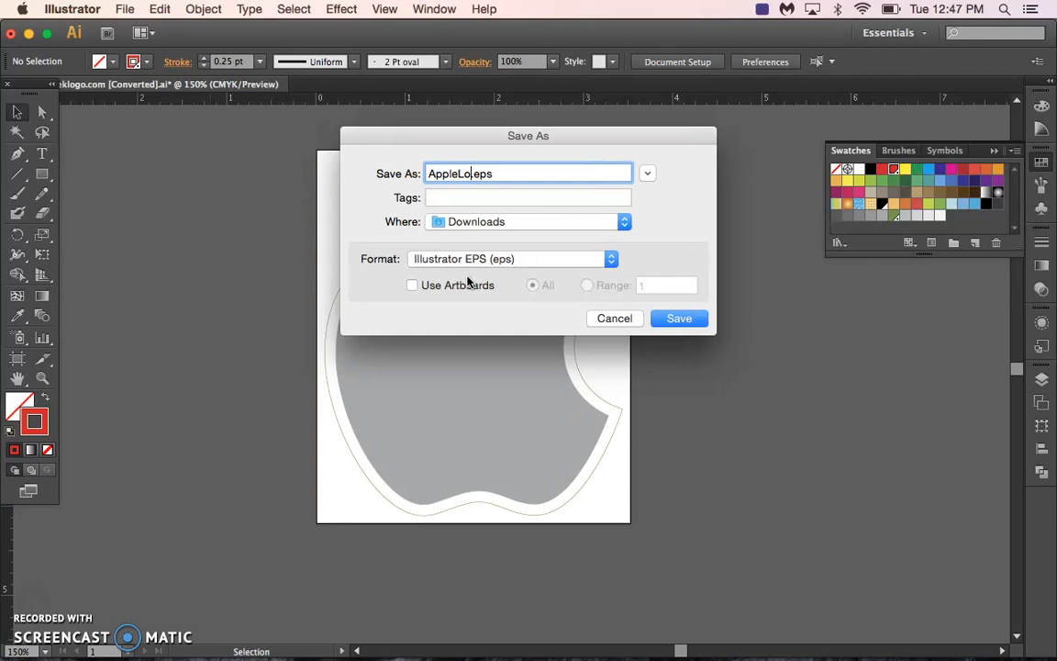
pyautogui.click(483, 223)
pyautogui.click(509, 310)
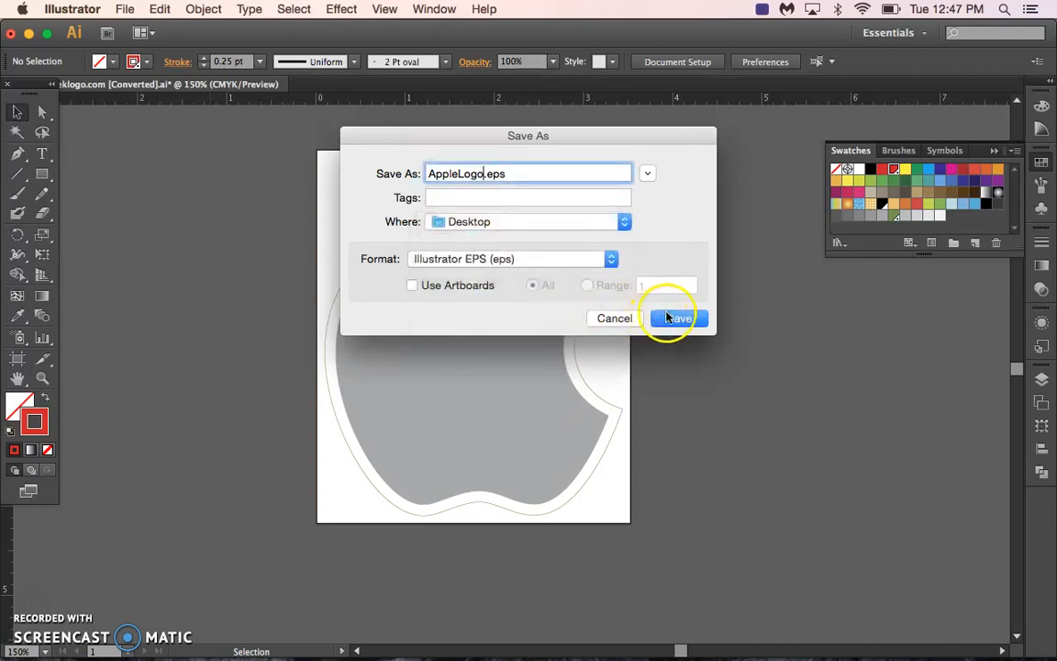
pyautogui.click(668, 318)
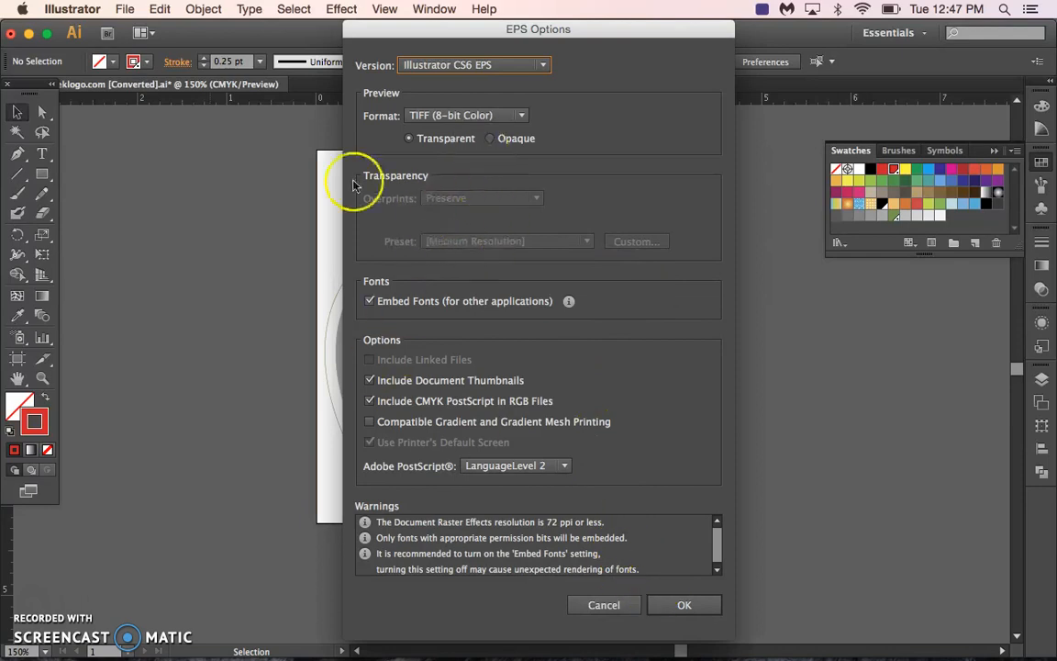
pyautogui.click(685, 604)
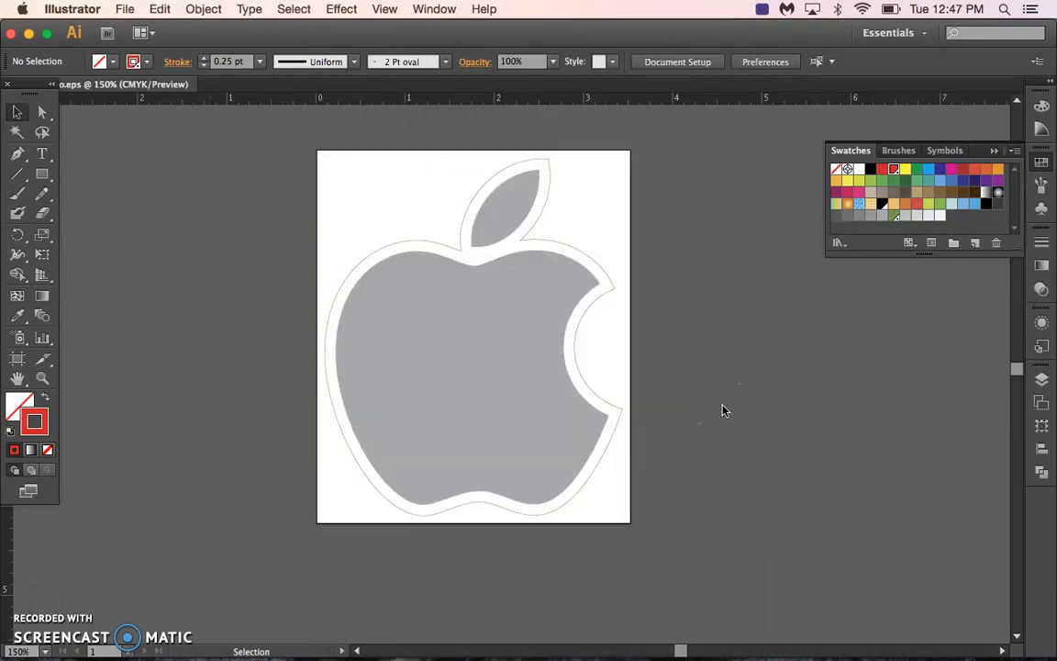
# Minimize the Illustrator and browser windows and switch to the Finder desktop to check the saved AppleLogo.eps file.
pyautogui.click(31, 35)
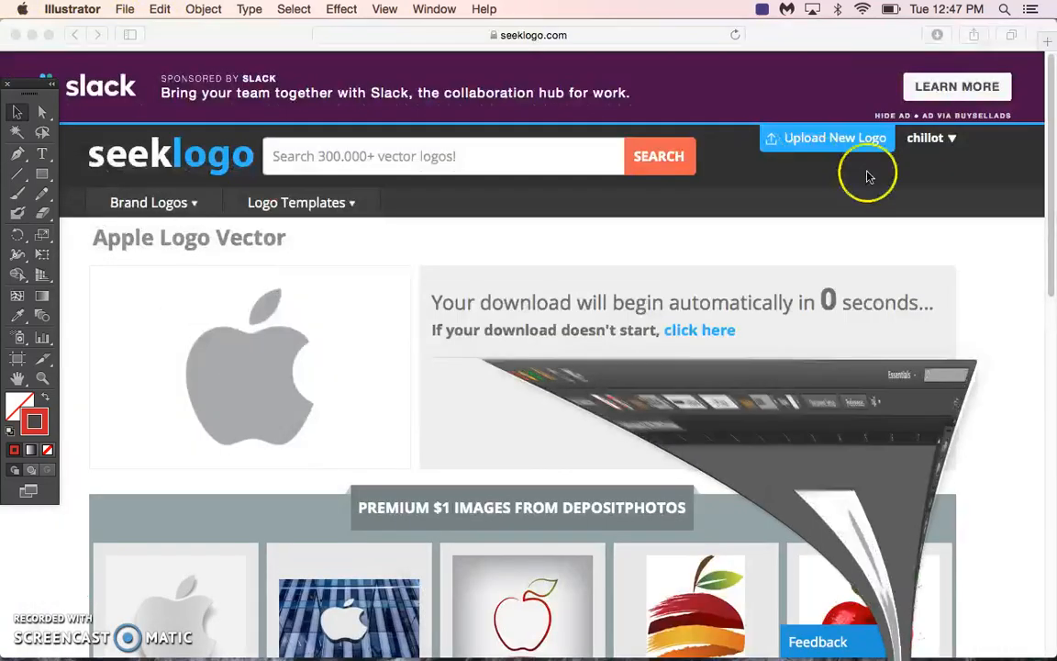
pyautogui.click(33, 37)
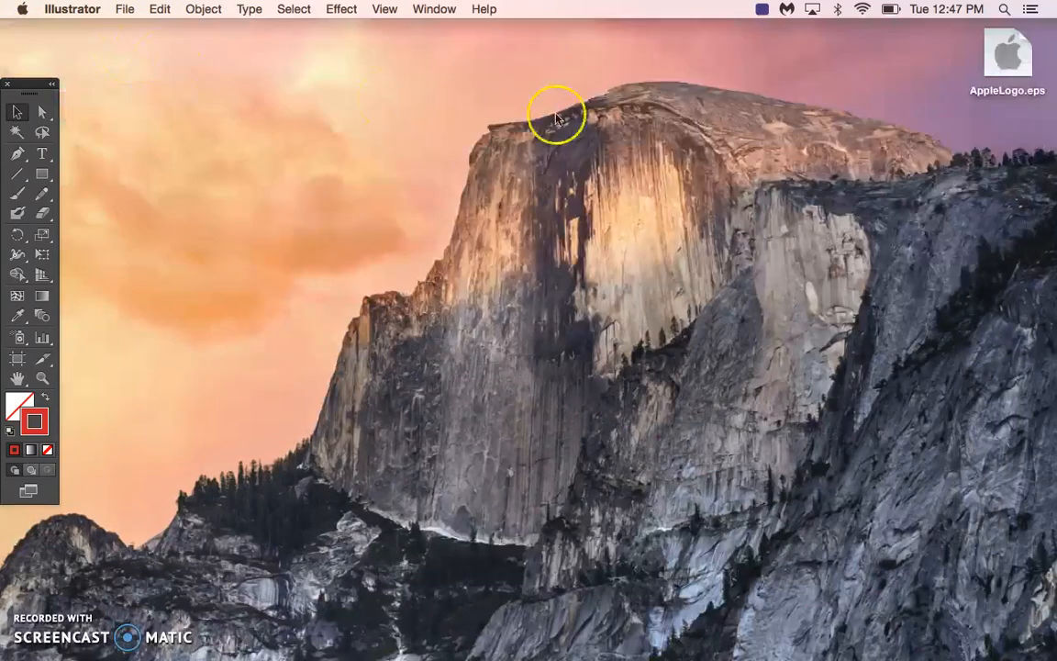
pyautogui.click(917, 198)
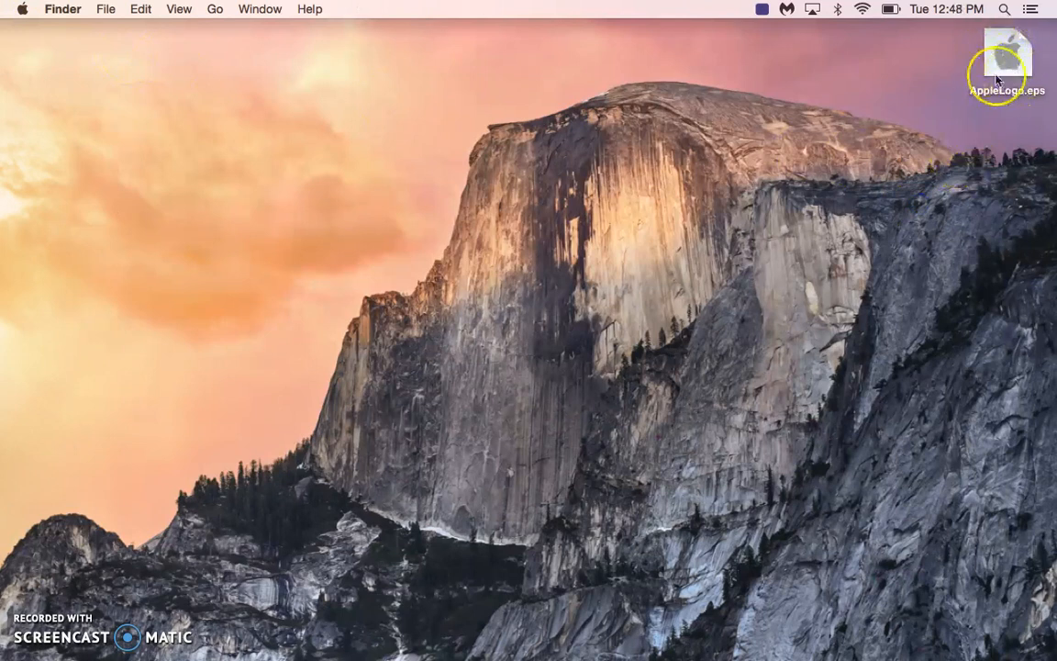